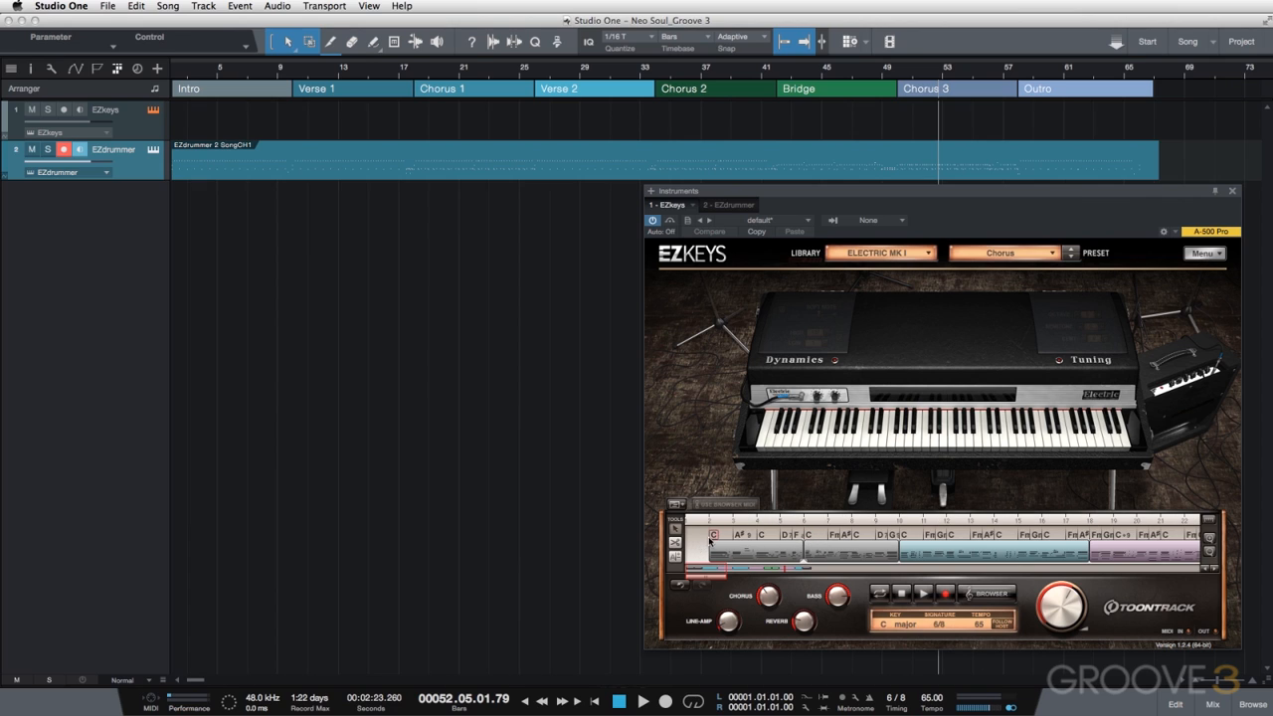
Step: Export the EZkeys song as a MIDI file named "EZKeys Neo So" to the Desktop
drag(1182, 192, 933, 192)
click(969, 257)
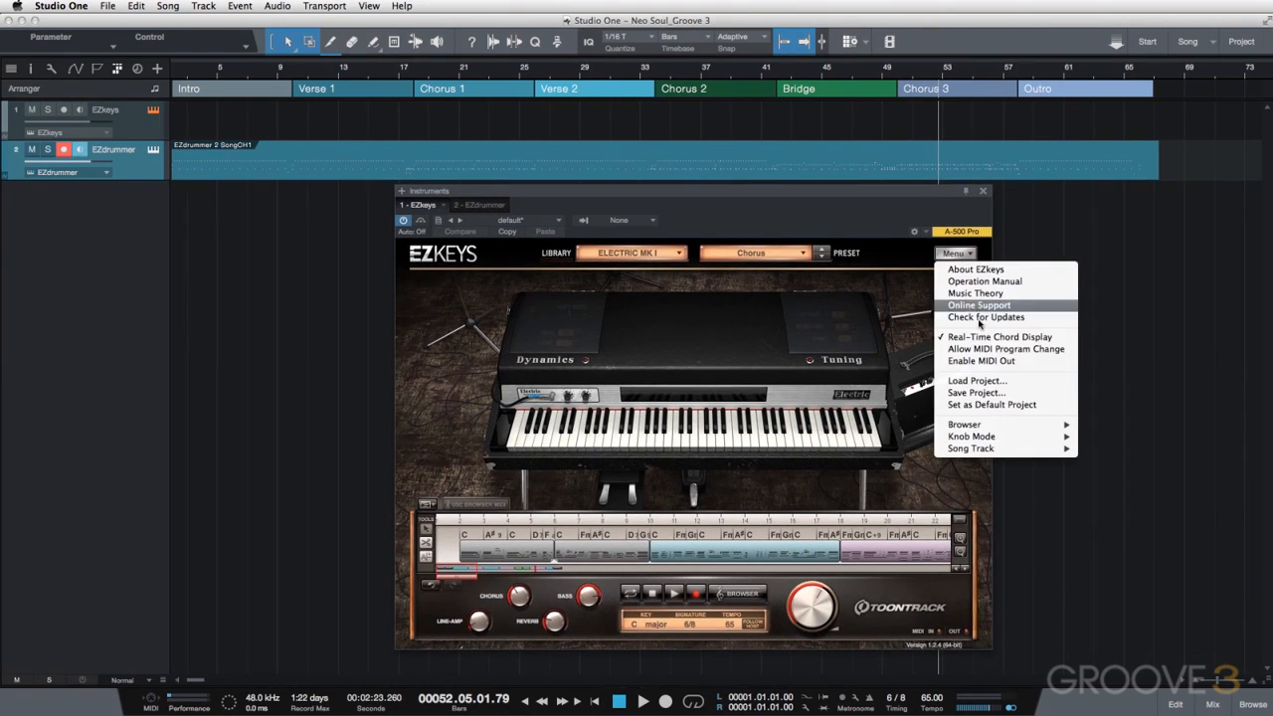
mouse_move(994, 451)
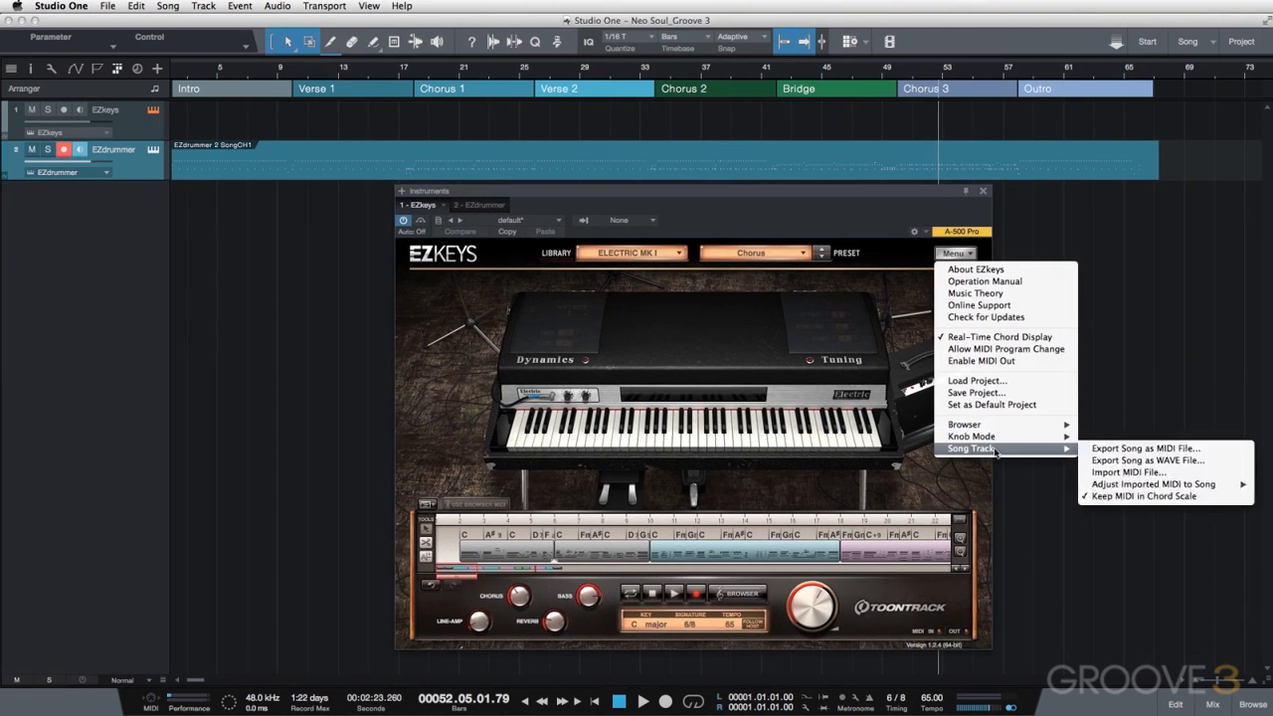
click(1118, 450)
text(EZKey)
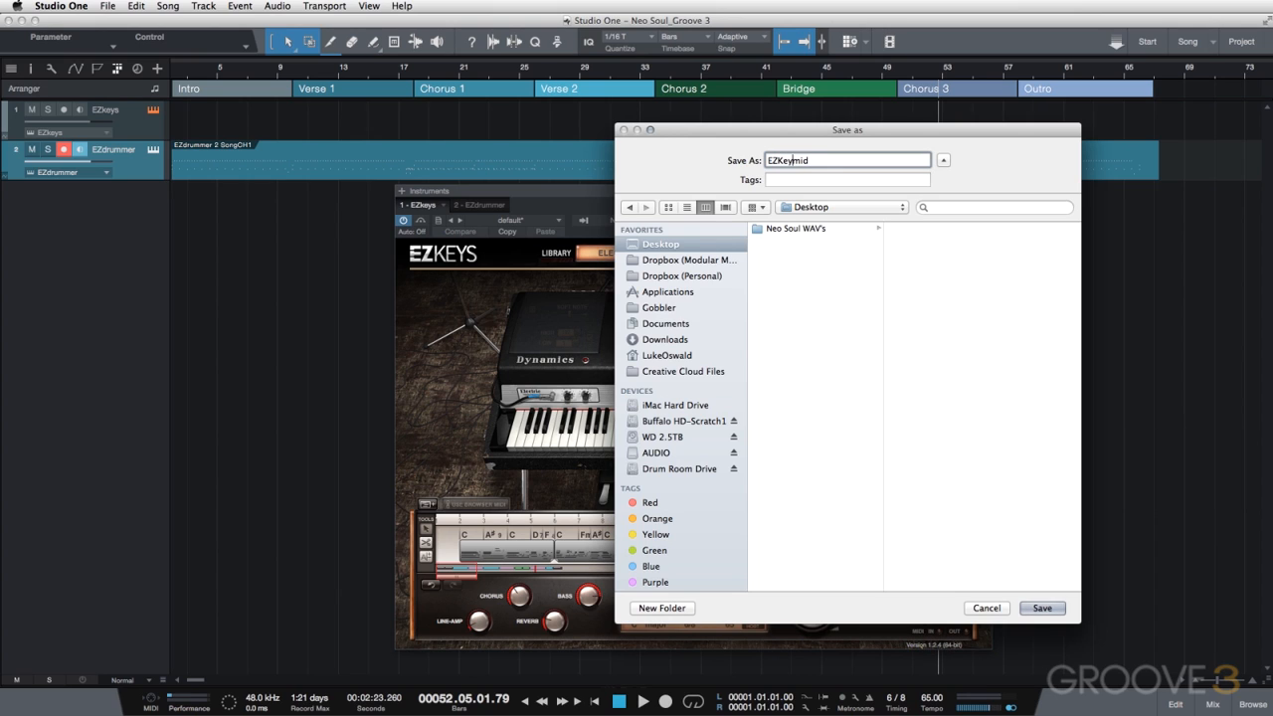
text(s Neo So)
key(Return)
Step: Import the EZkeys song into the arrangement as a MIDI part on a new third track and hide the EZkeys instrument window
drag(731, 708, 214, 233)
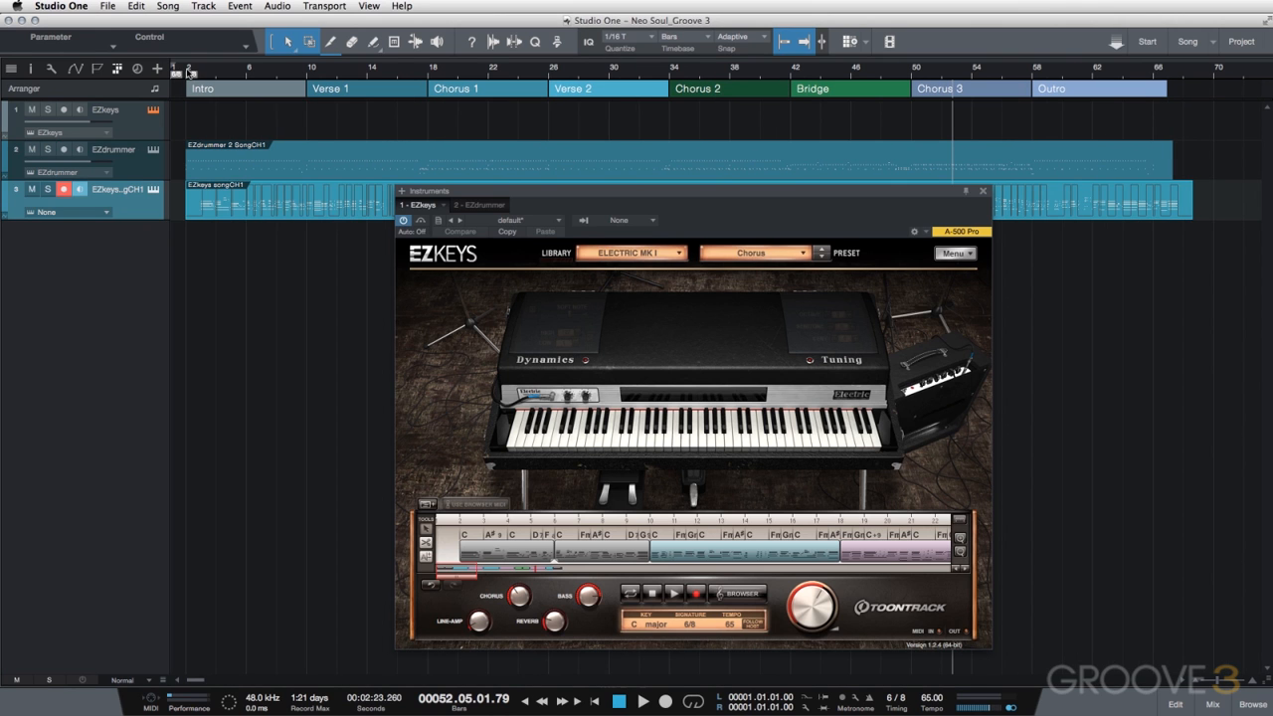
drag(189, 72, 350, 326)
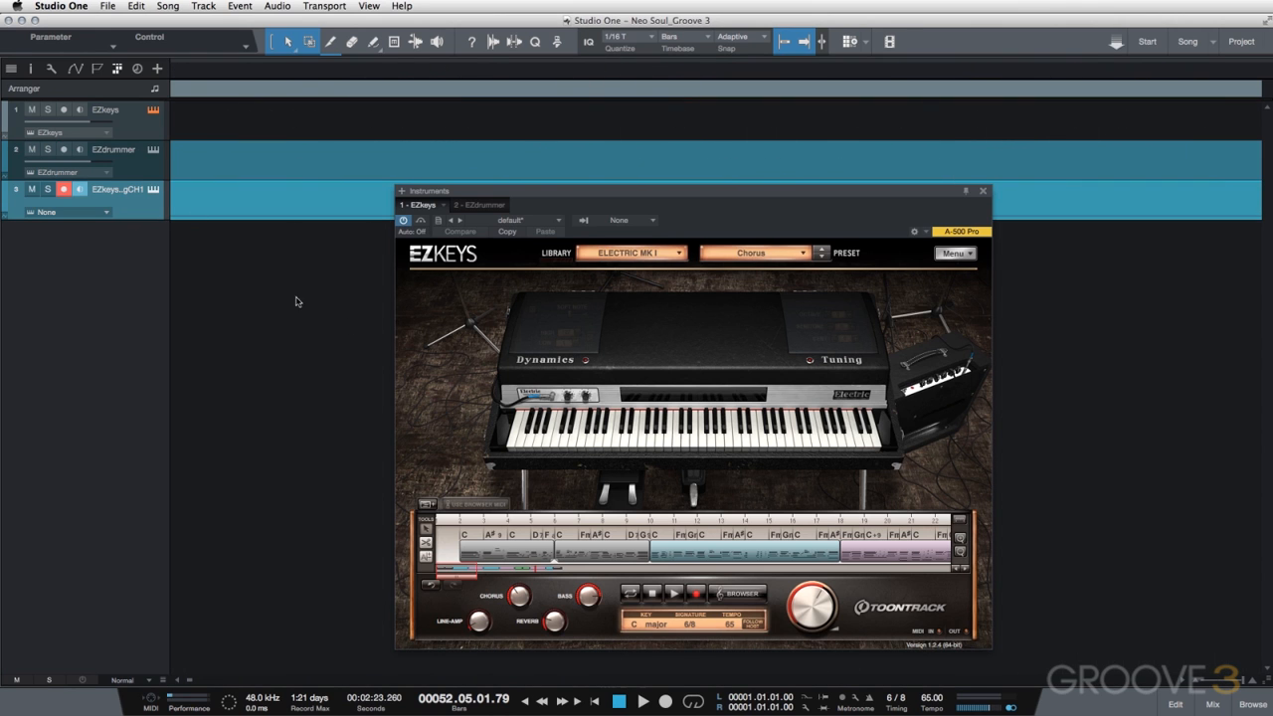
click(153, 110)
Step: Move the imported EZkeys part so that it starts at bar 1
drag(201, 69, 204, 5)
scroll(314, 364, left, 4)
scroll(315, 364, right, 2)
scroll(315, 363, left, 4)
drag(770, 204, 191, 207)
scroll(676, 70, right, 1)
drag(692, 74, 682, 27)
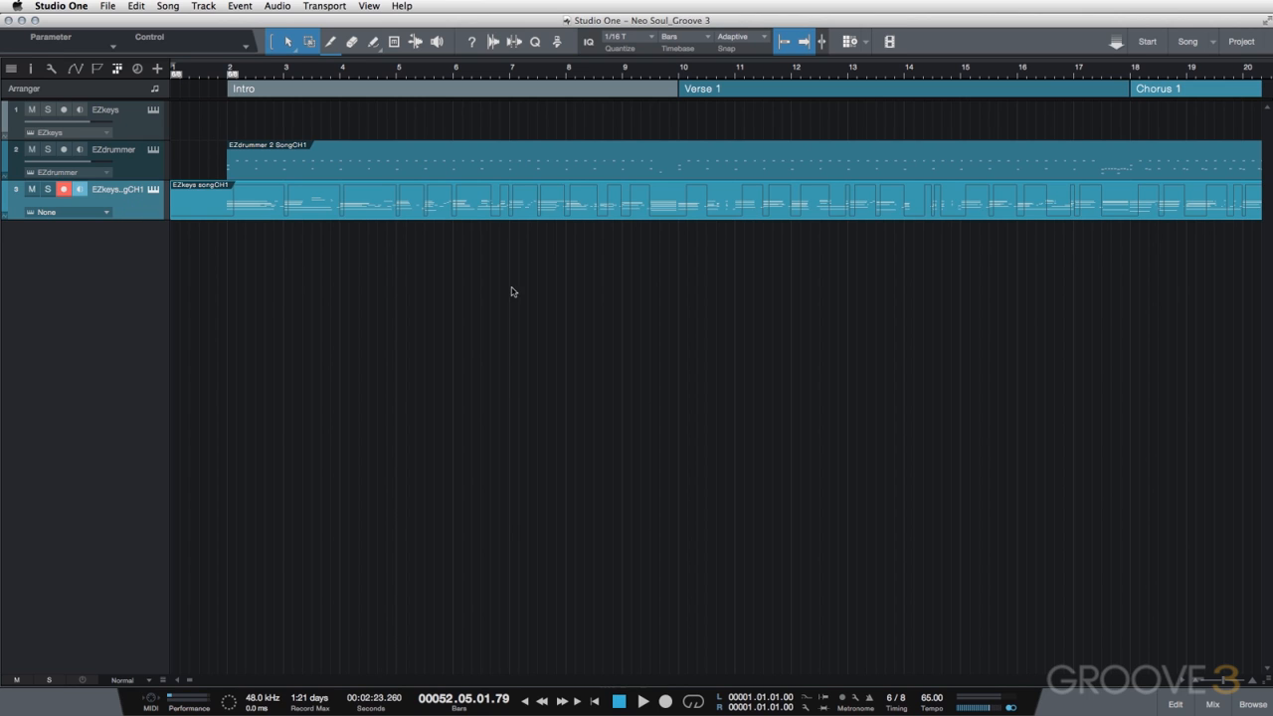
Step: Load the Presence instrument onto the imported EZkeys MIDI track
click(1252, 704)
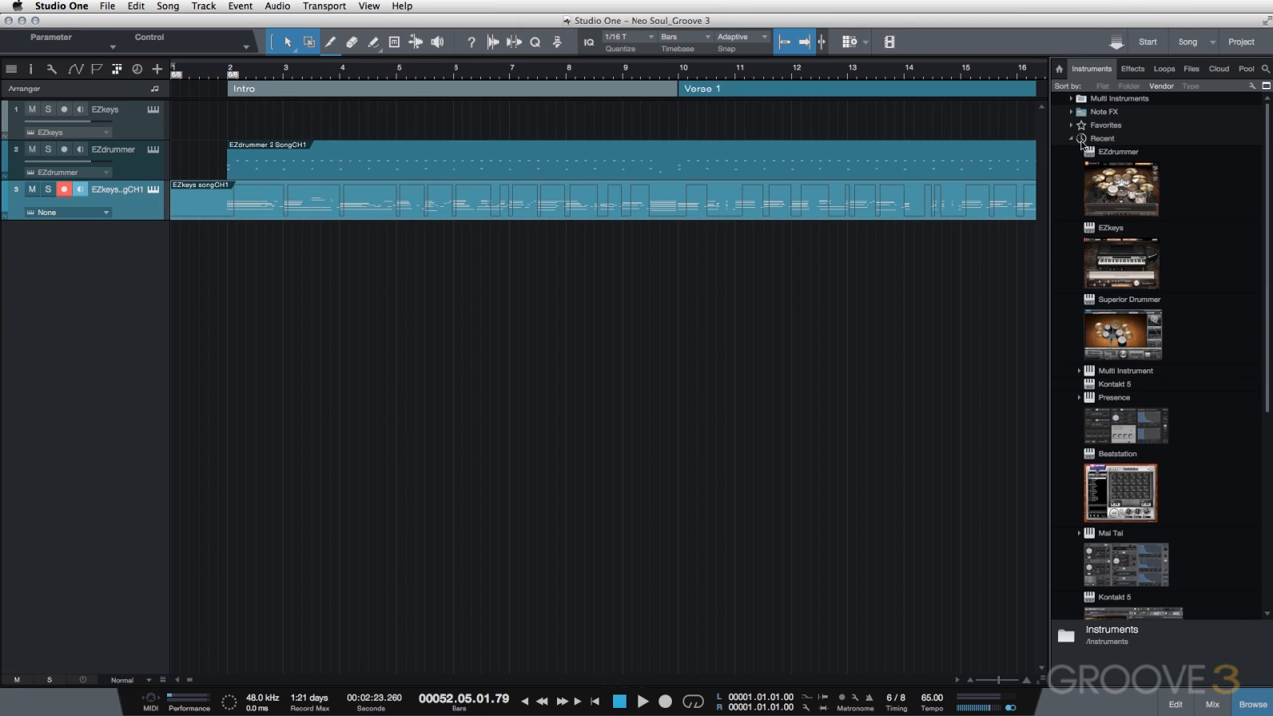
drag(1131, 439, 543, 255)
drag(629, 194, 528, 176)
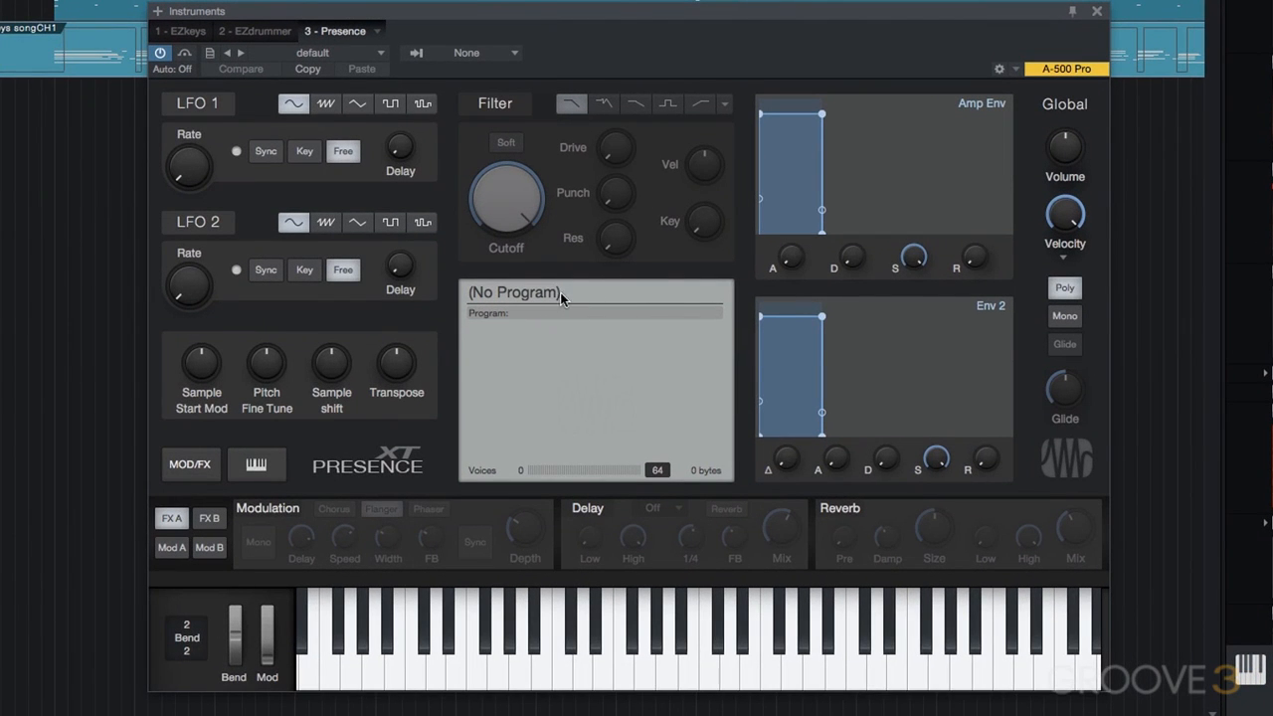
Step: Load the Fretless Bass Open preset in Presence, audition a few notes and close the instrument window
click(379, 52)
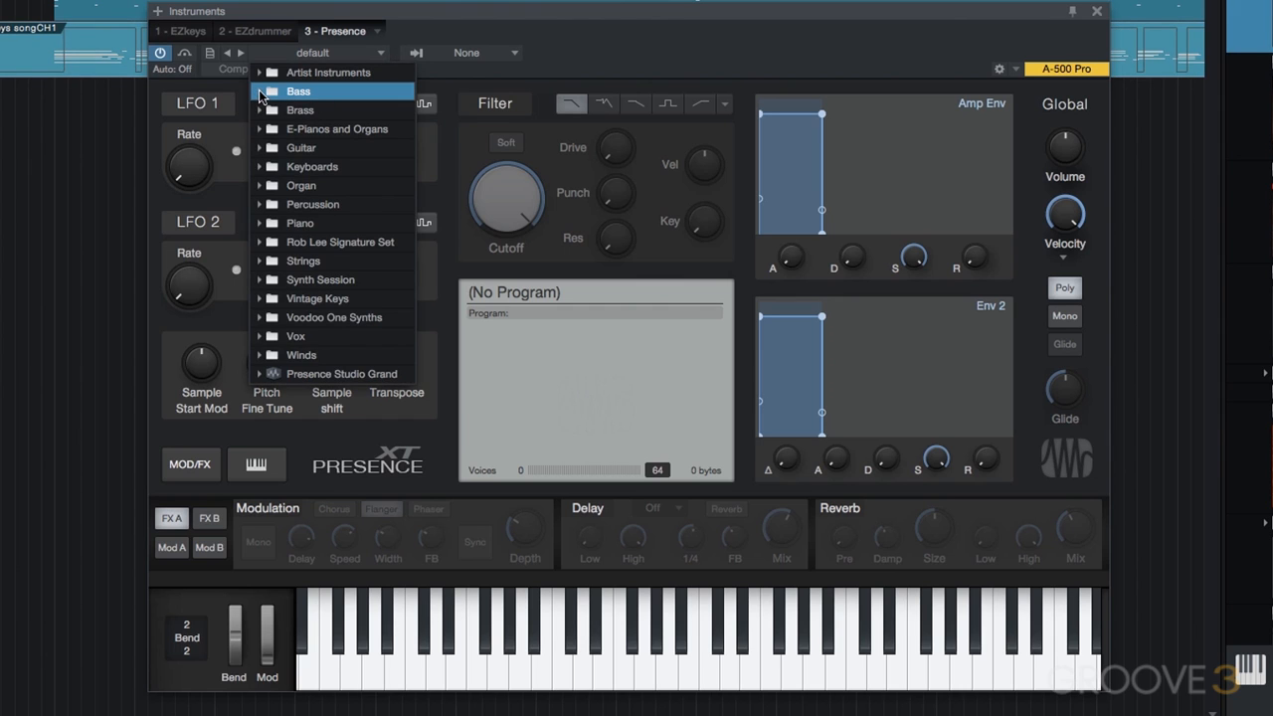
click(260, 93)
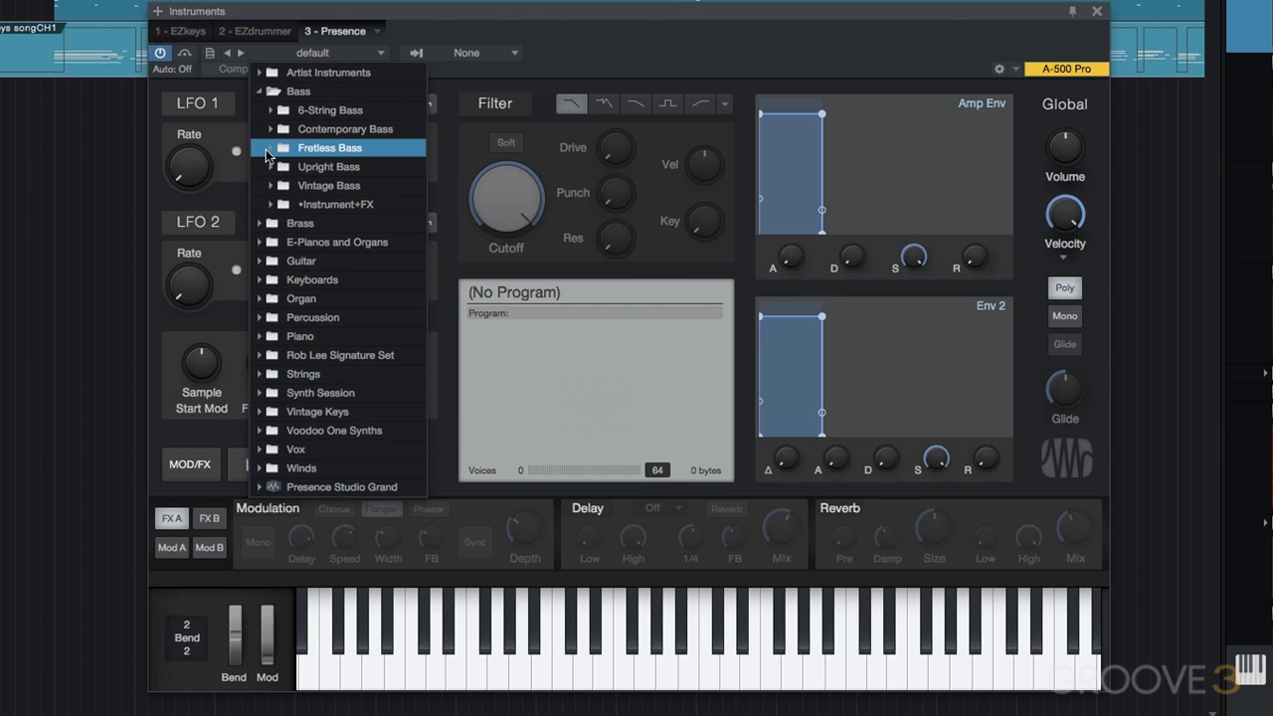
click(266, 150)
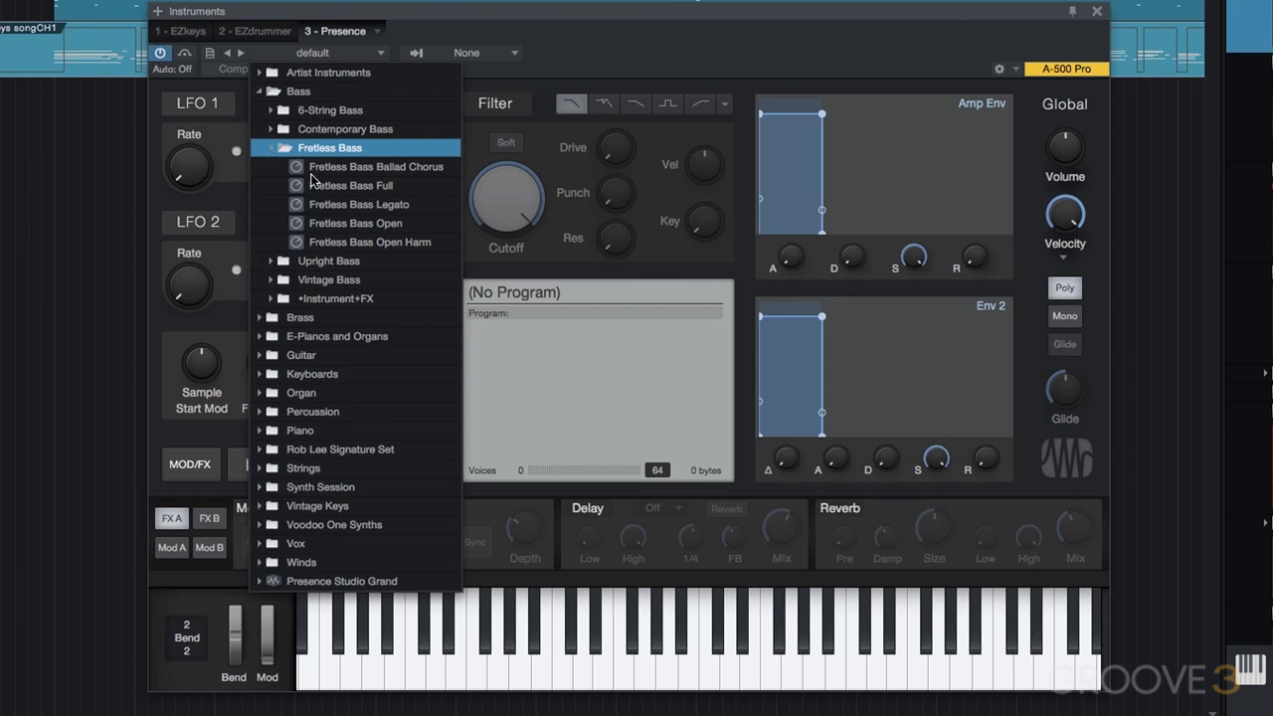
click(351, 223)
click(413, 674)
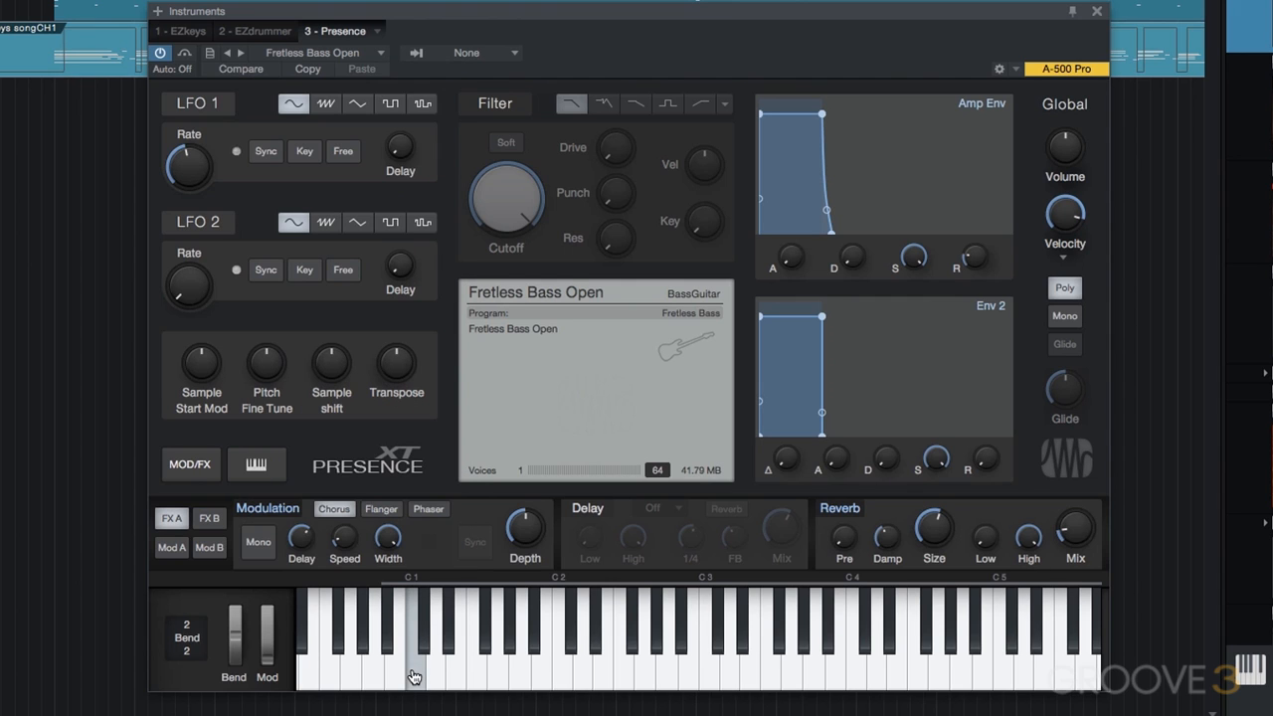
click(494, 681)
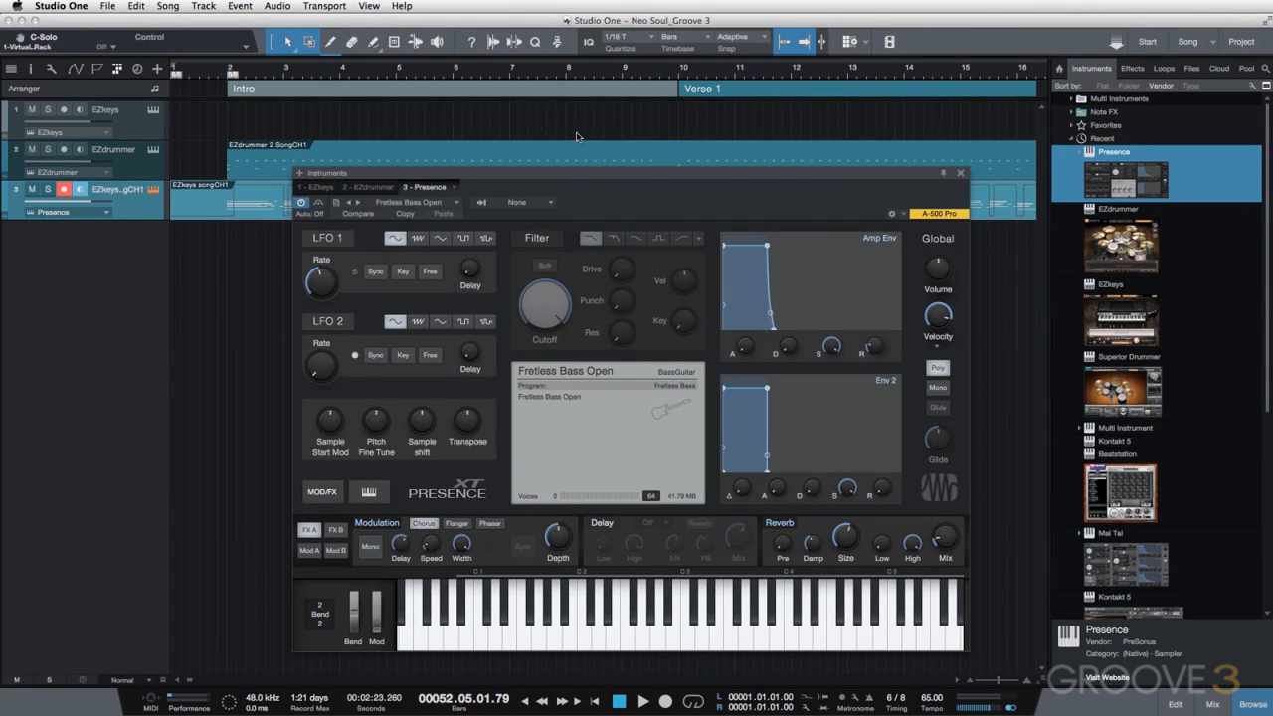
click(959, 174)
Step: Rename the imported MIDI track as Bass
double_click(120, 189)
double_click(120, 189)
text(Bass)
key(Return)
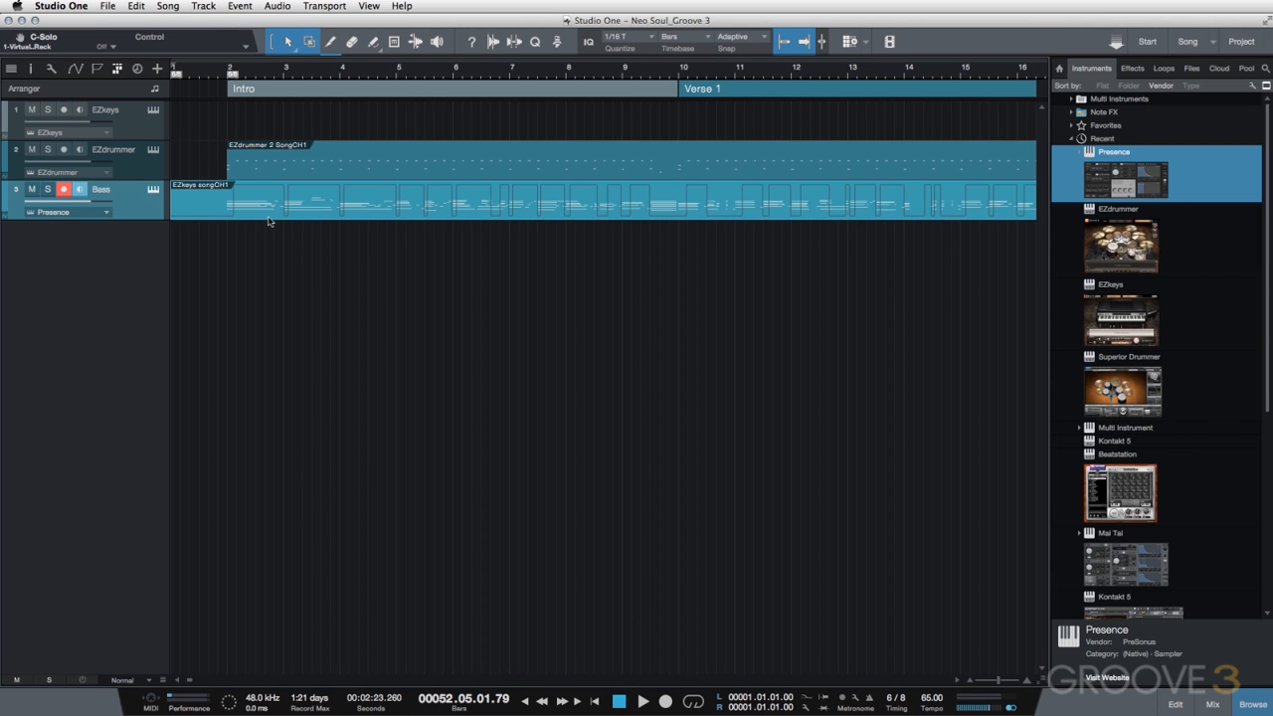
Step: Open the Bass part in the note editor and place the playhead just before bar 2
double_click(248, 220)
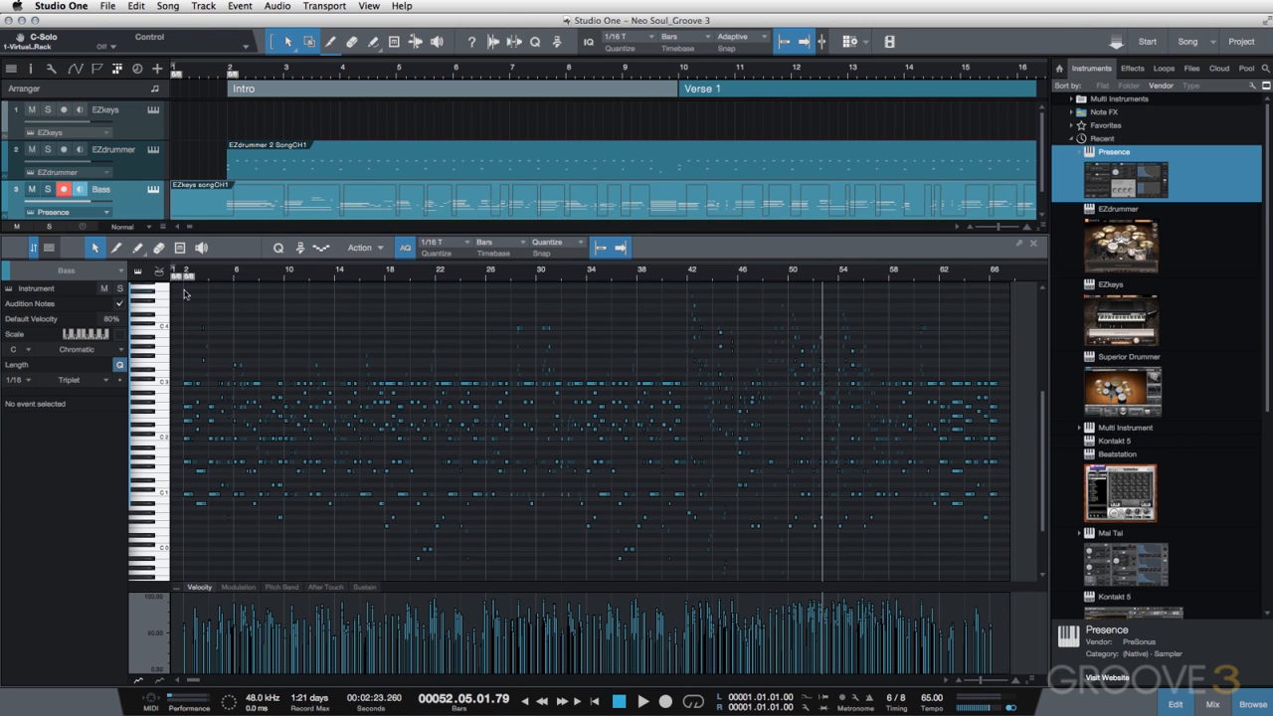
drag(212, 274, 237, 333)
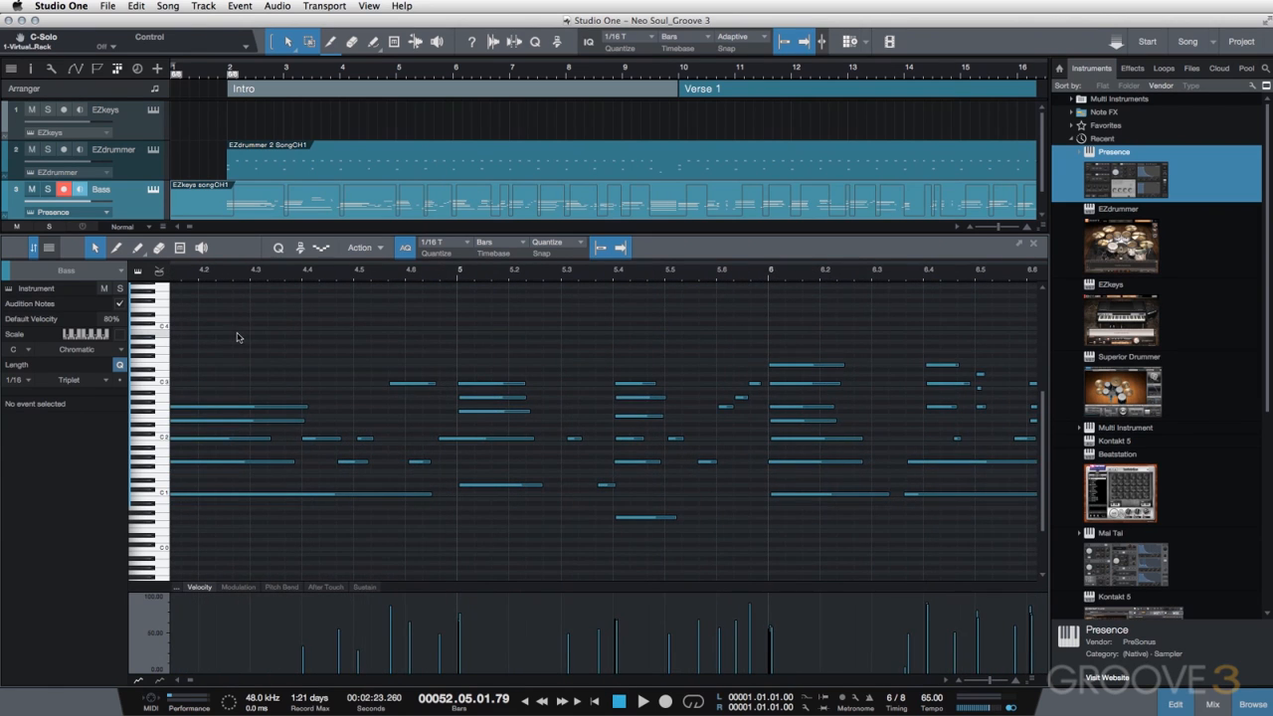
scroll(243, 338, left, 10)
click(464, 276)
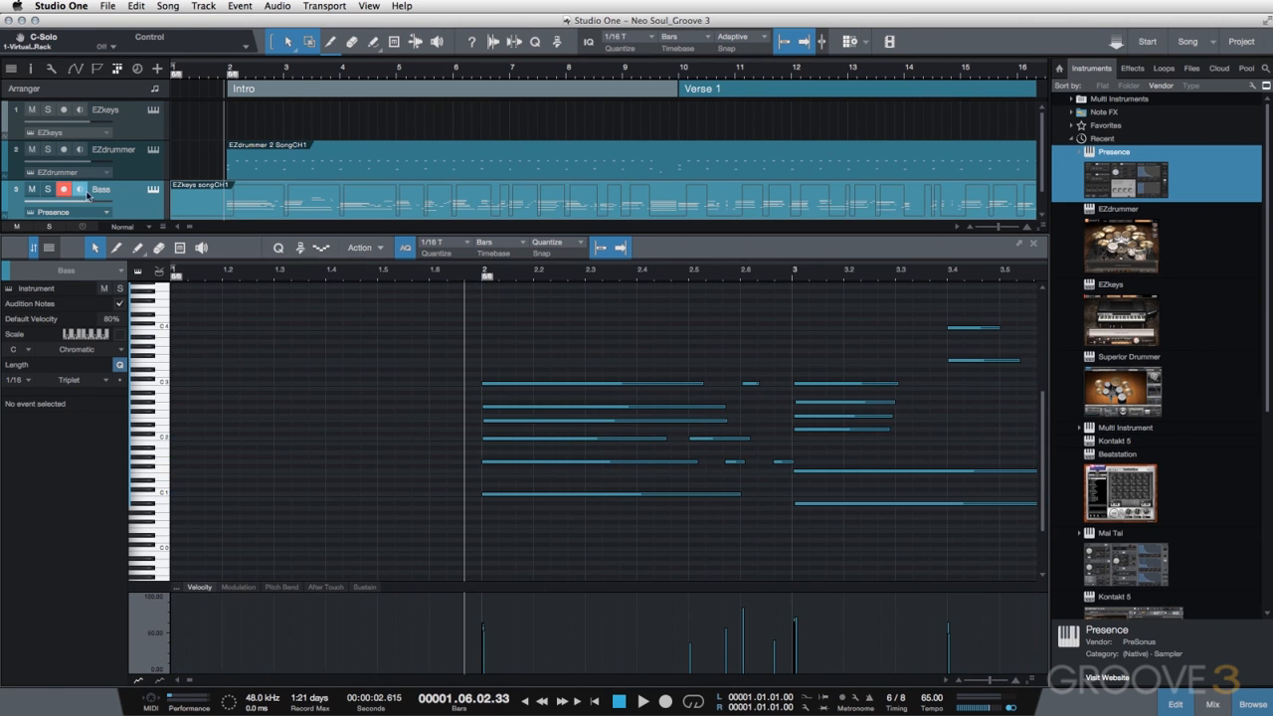
Step: Play the Bass track soloed and in the full mix, toggling its mute to compare, and stop playback
click(47, 189)
key(space)
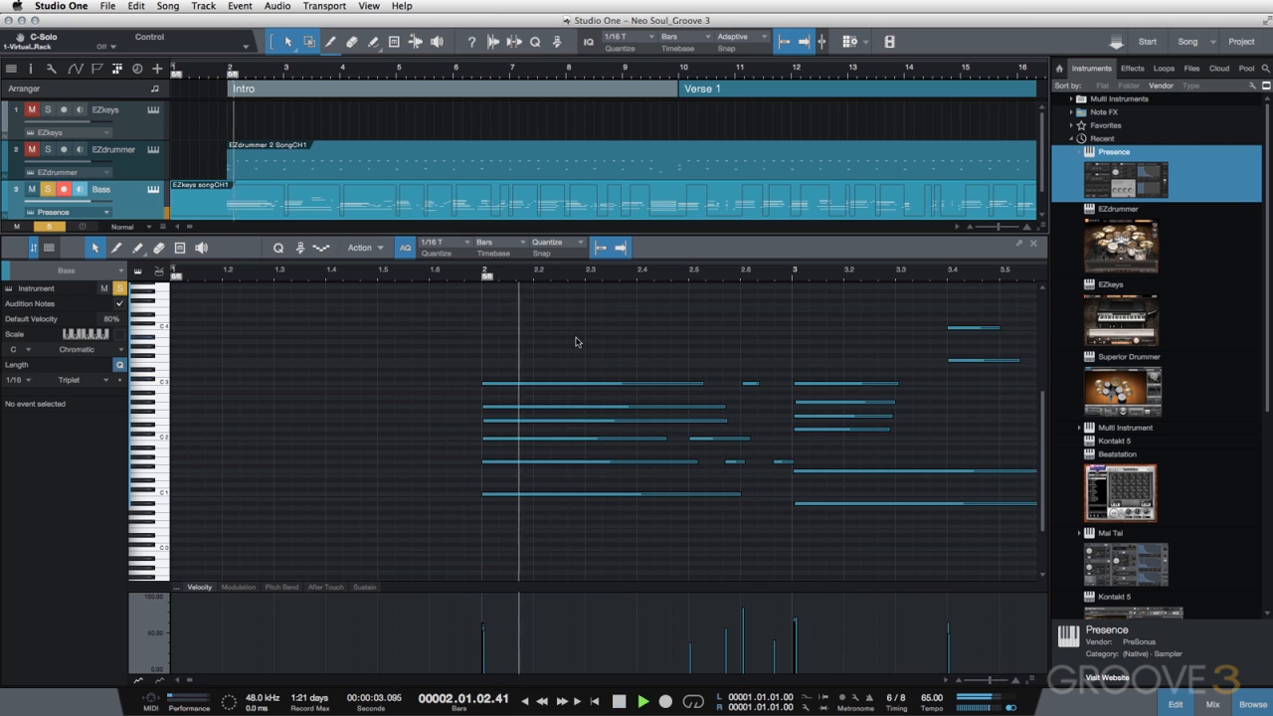
click(48, 189)
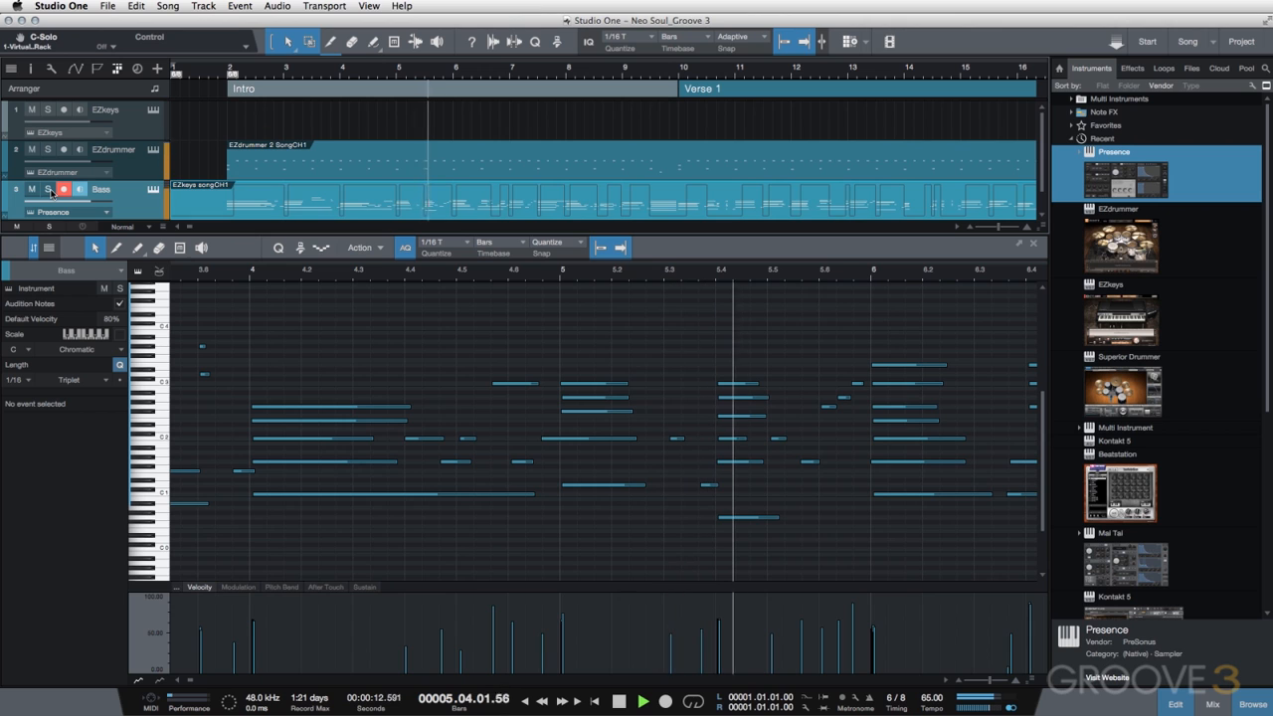
click(30, 191)
click(30, 191)
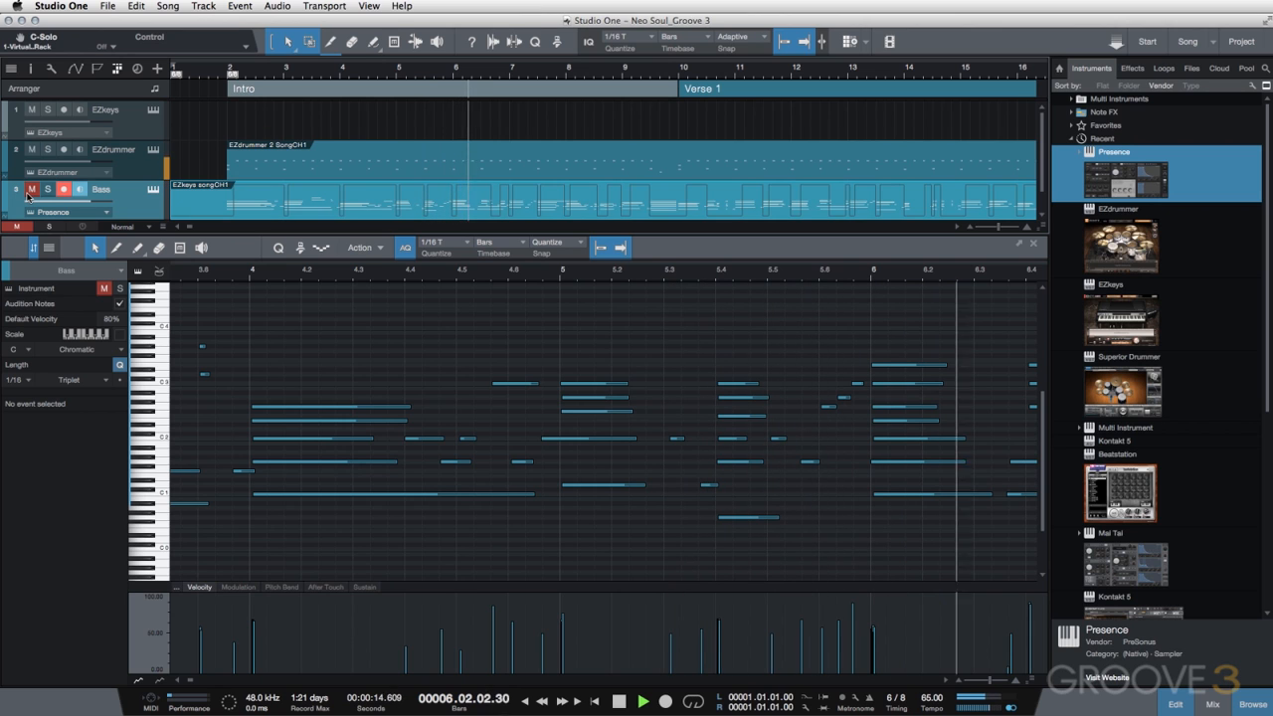
key(space)
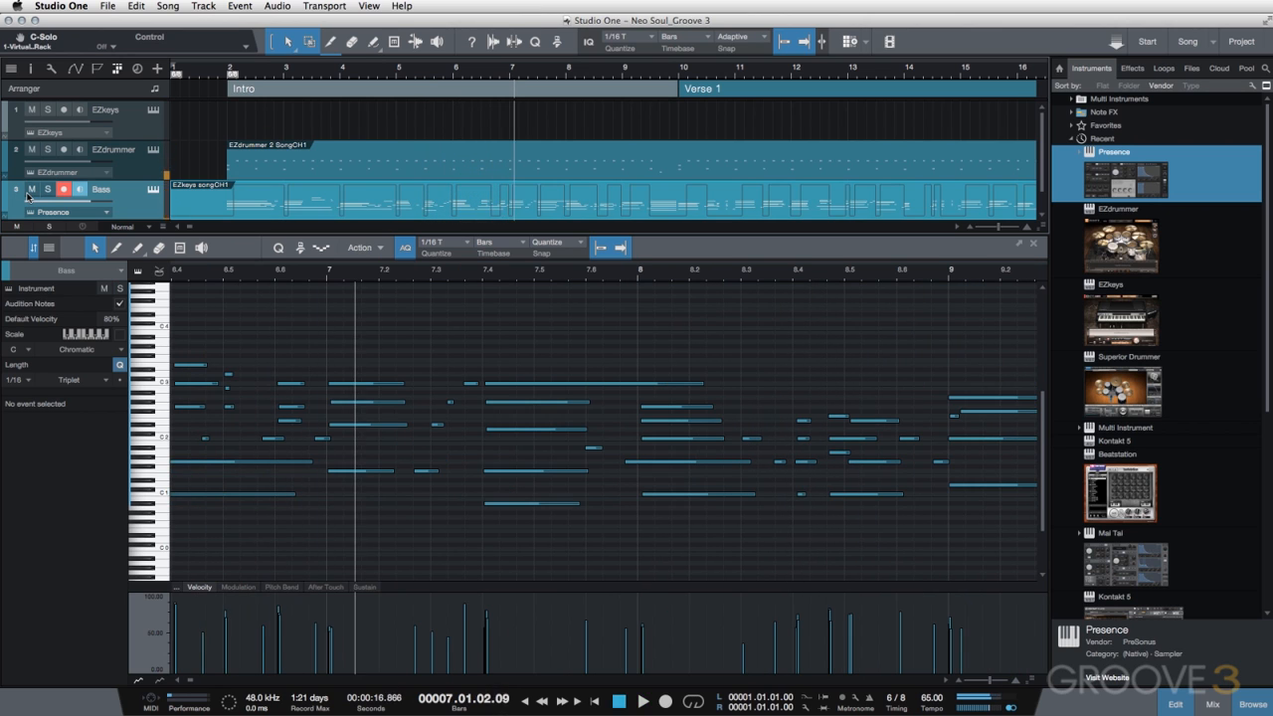
Step: Return the playhead to bar 2 and delete the chord notes above the low bass notes in bars 2 to 4
click(233, 72)
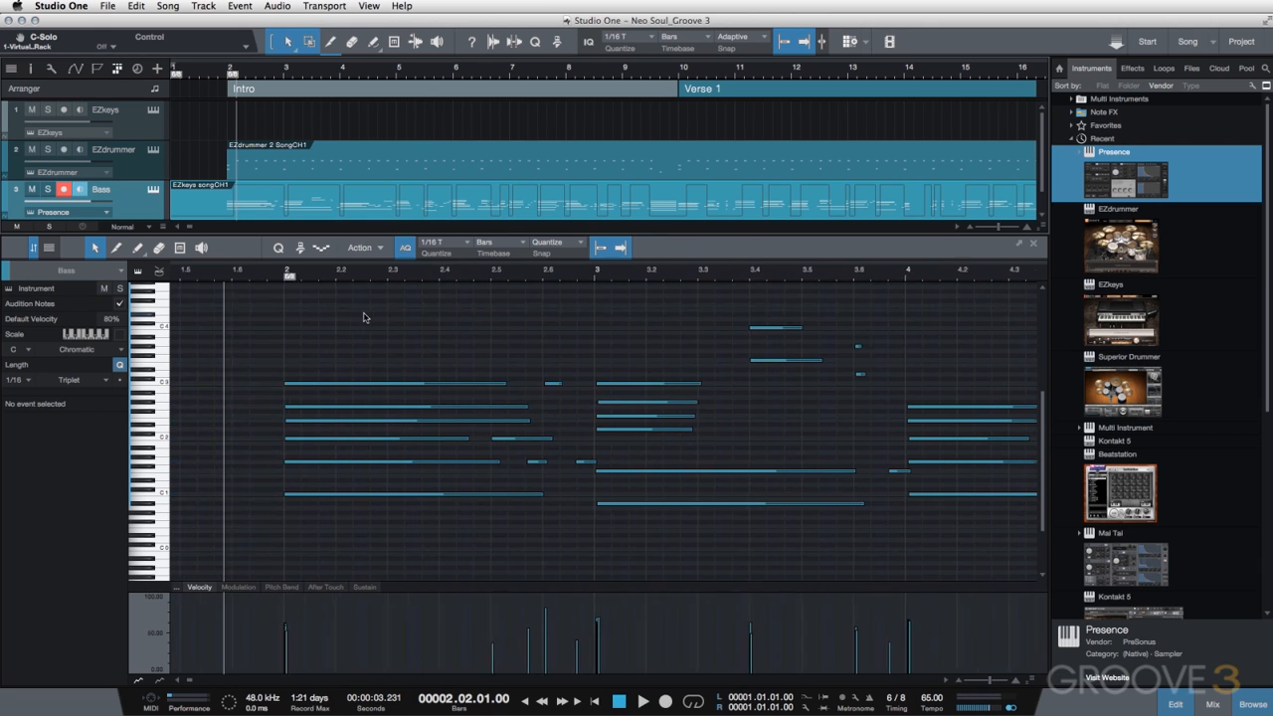
click(466, 494)
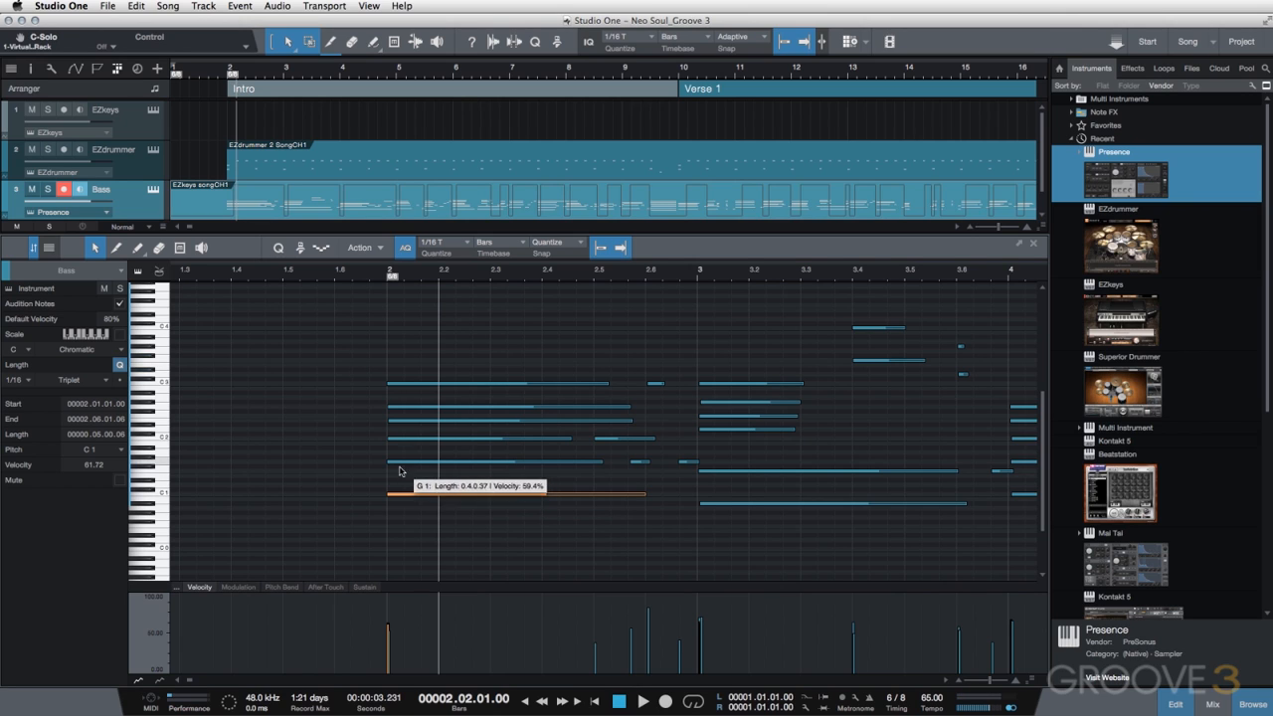
drag(505, 275, 505, 266)
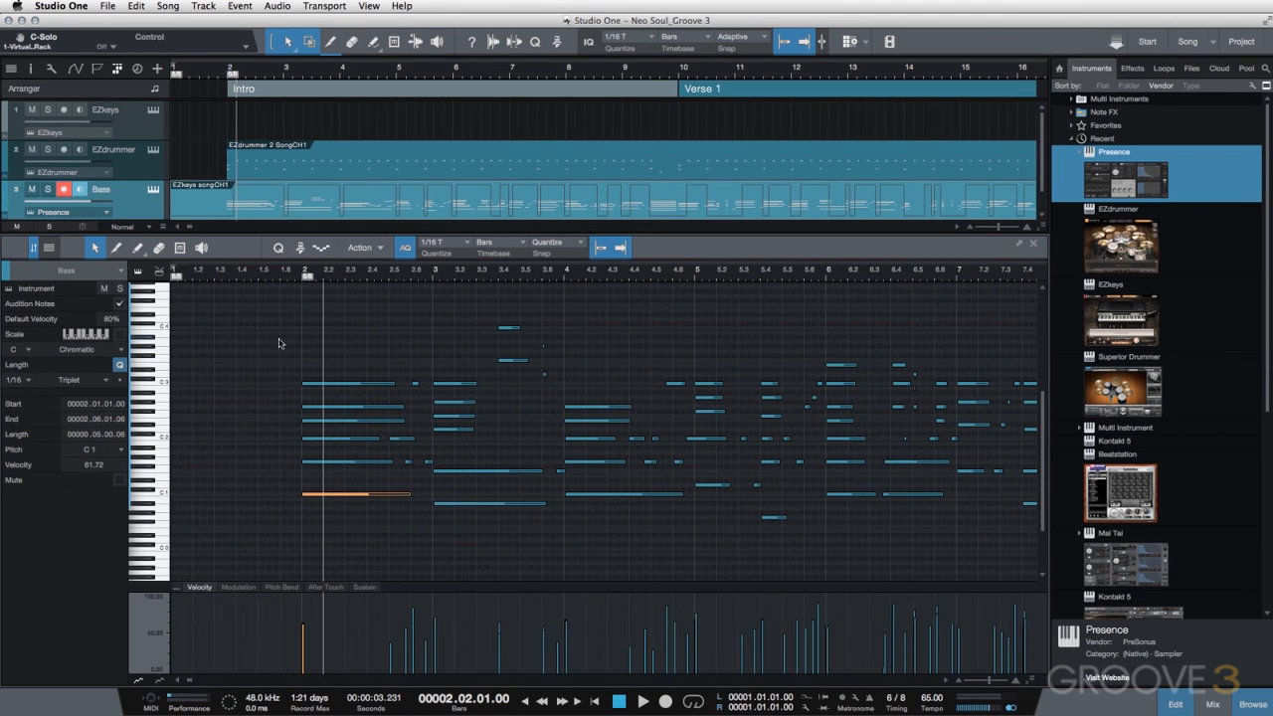
drag(250, 325, 695, 475)
key(Delete)
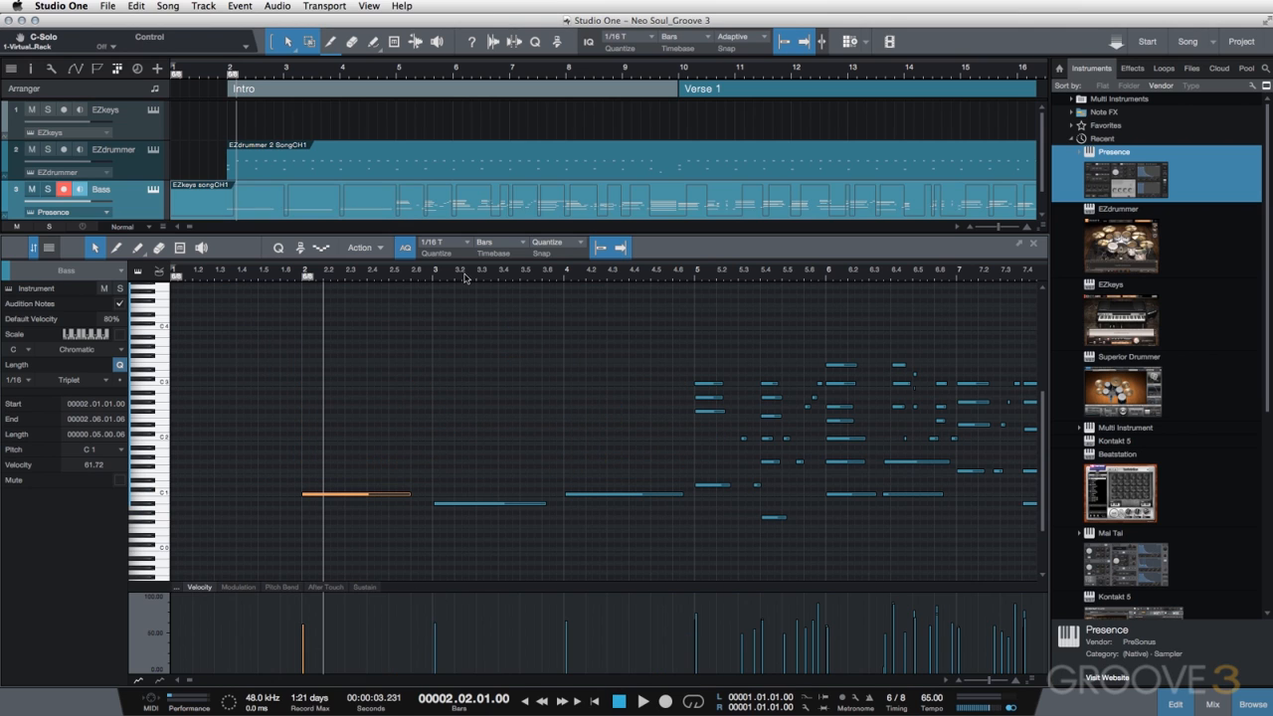
Step: Delete the chord notes above the bass line from bar 5 to the start of bar 12
drag(467, 276, 466, 262)
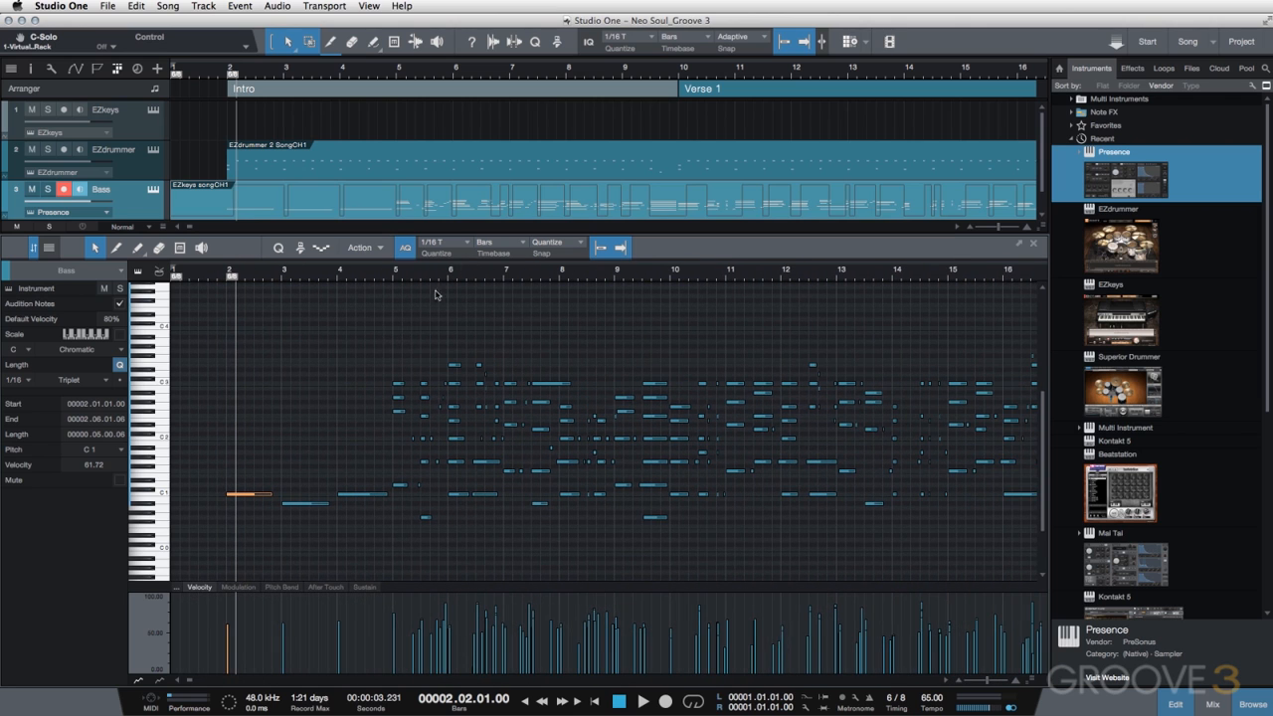
drag(375, 321, 786, 477)
key(Delete)
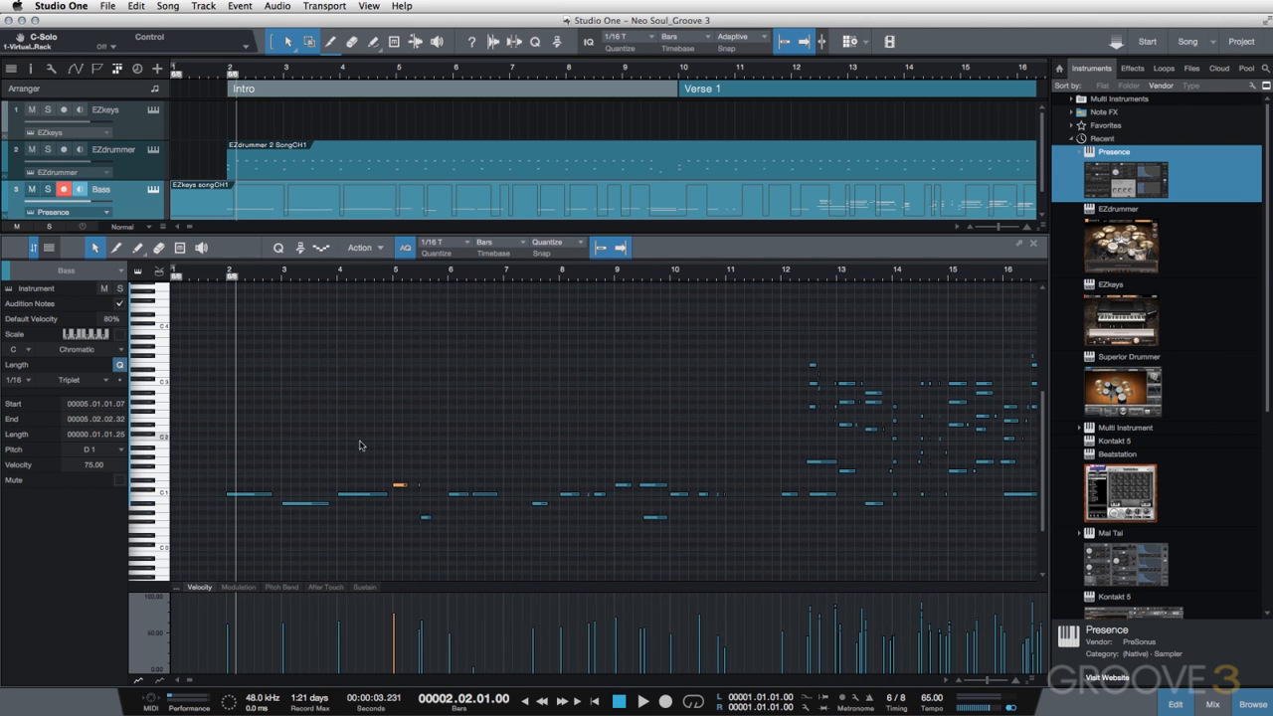
Step: Play the bass line, raise the G0 note in bar 5 by one octave to G1, and replay the passage from bar 4
key(space)
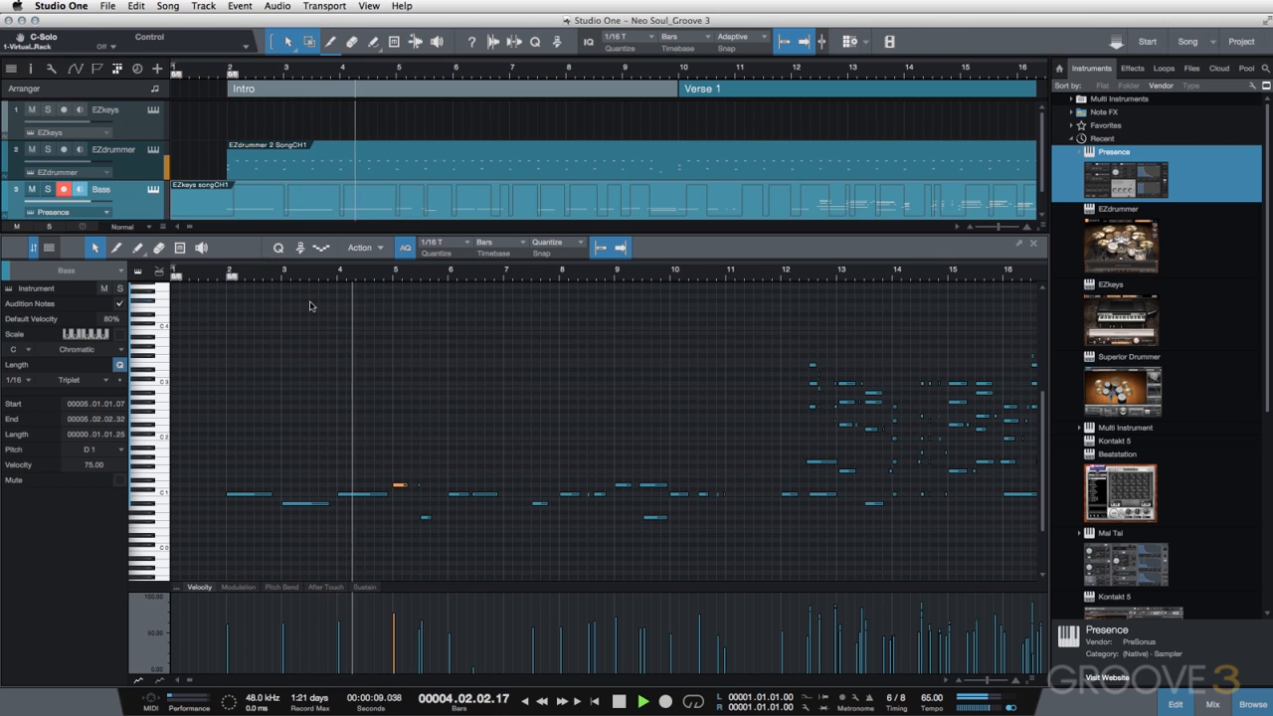
click(426, 519)
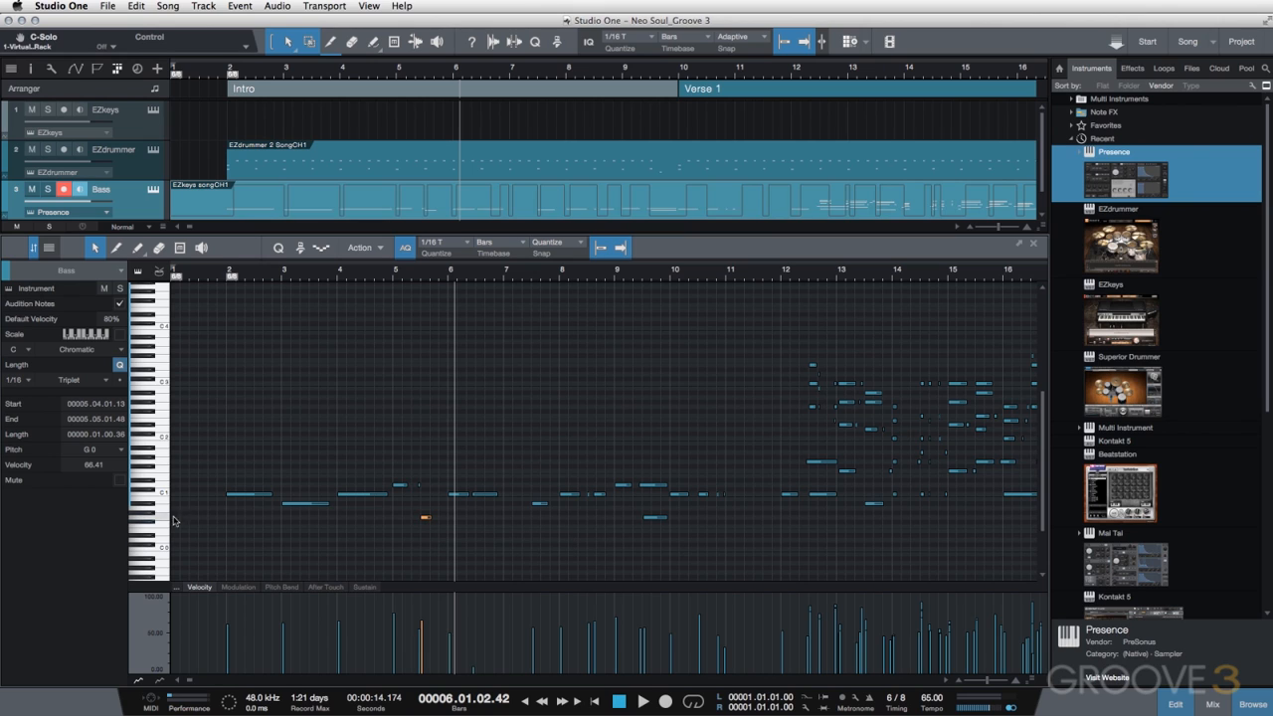
key(shift+Up)
key(shift+Up)
click(341, 276)
key(space)
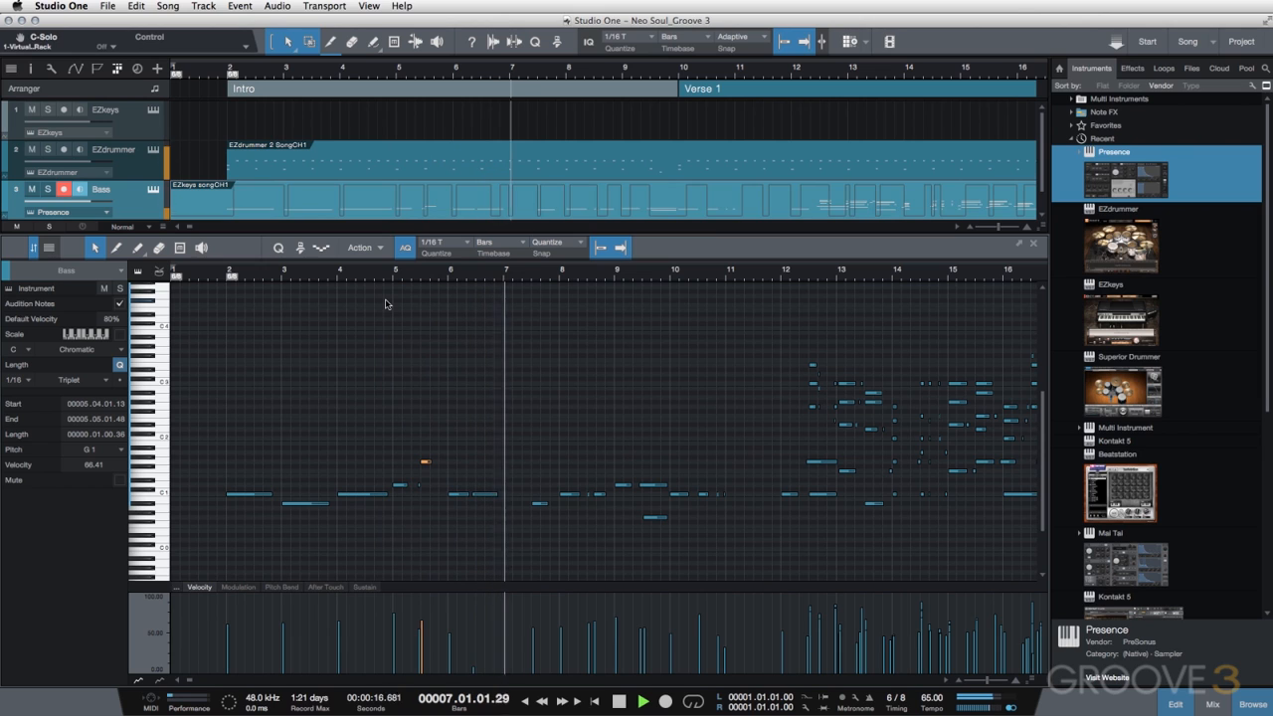
key(space)
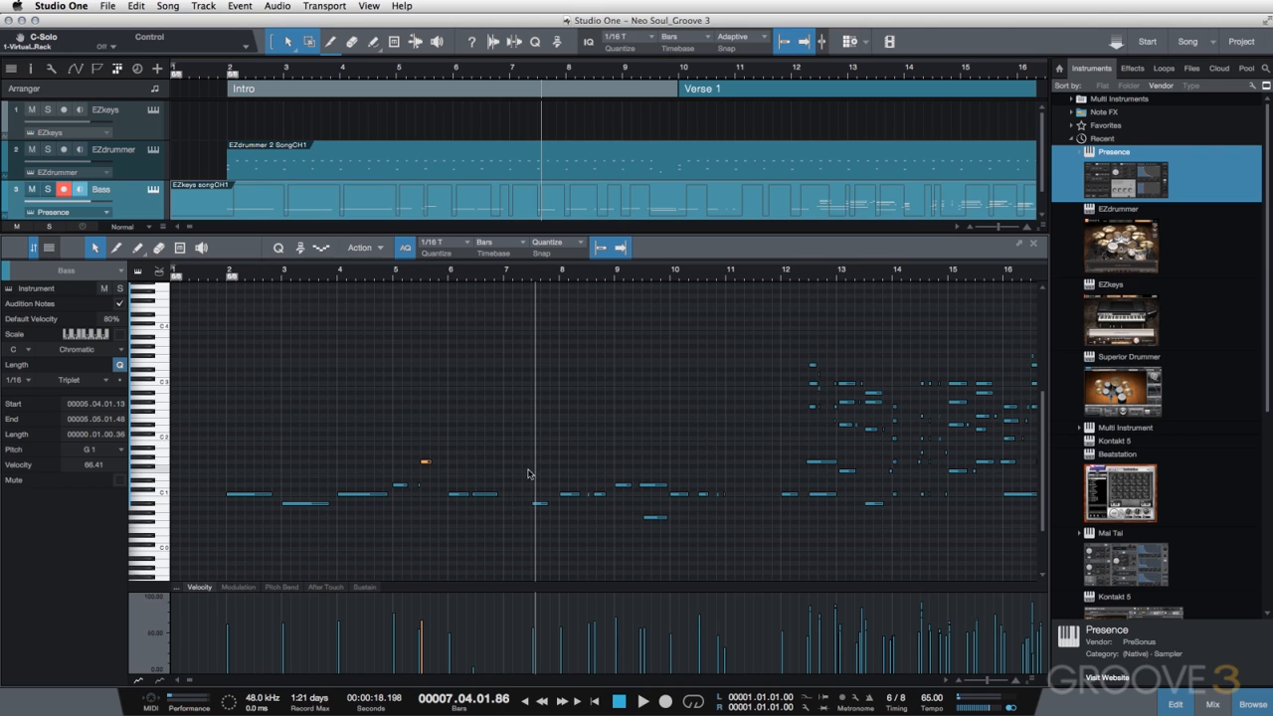
Step: Undo the octave change of the bar 5 note and the deletion of the chord notes from bar 5 onward
key(super+z)
key(shift+super+z)
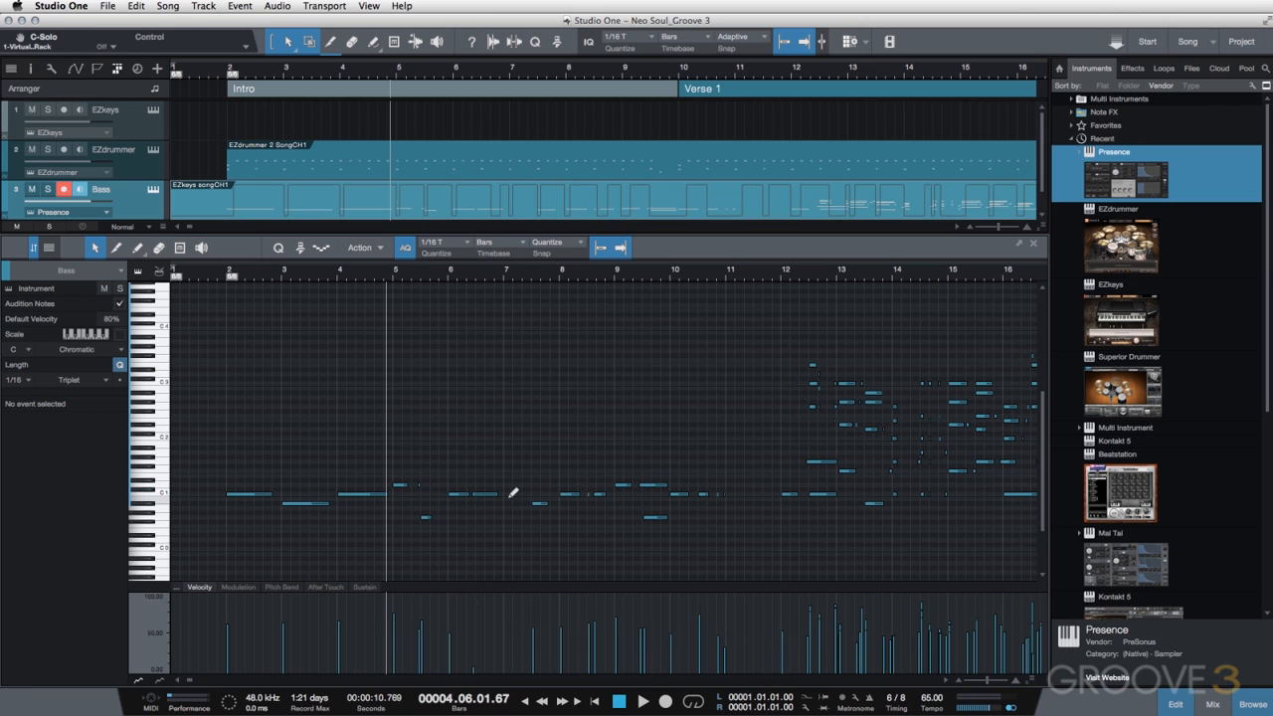
key(super+z)
Step: Delete the chord notes above the low bass notes in bars 5 to 7
drag(367, 321, 541, 467)
key(Delete)
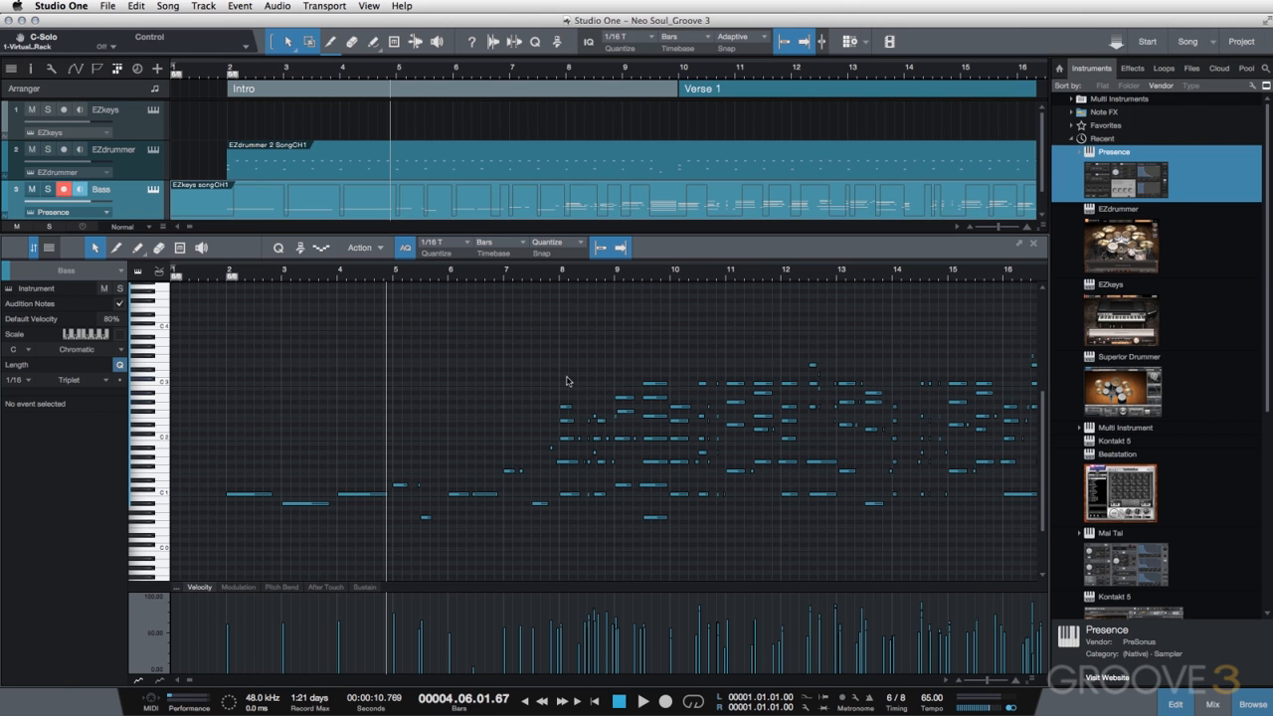
drag(554, 282, 560, 446)
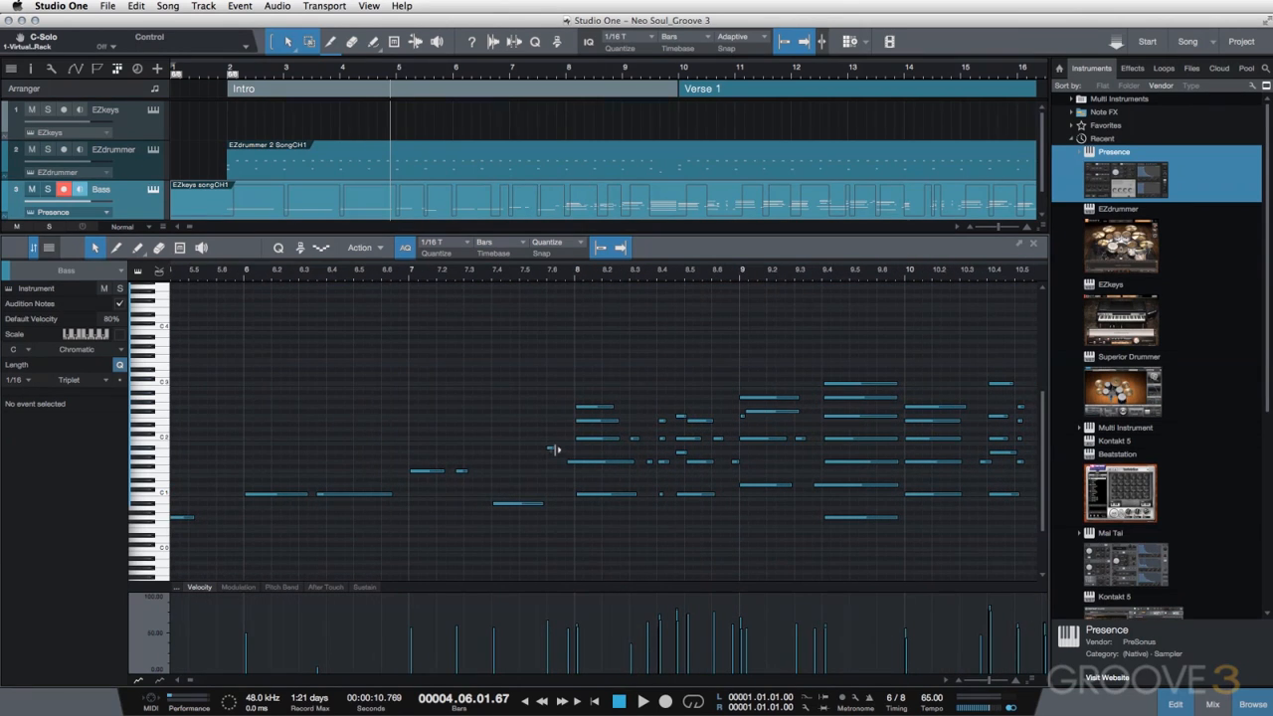
drag(598, 280, 554, 326)
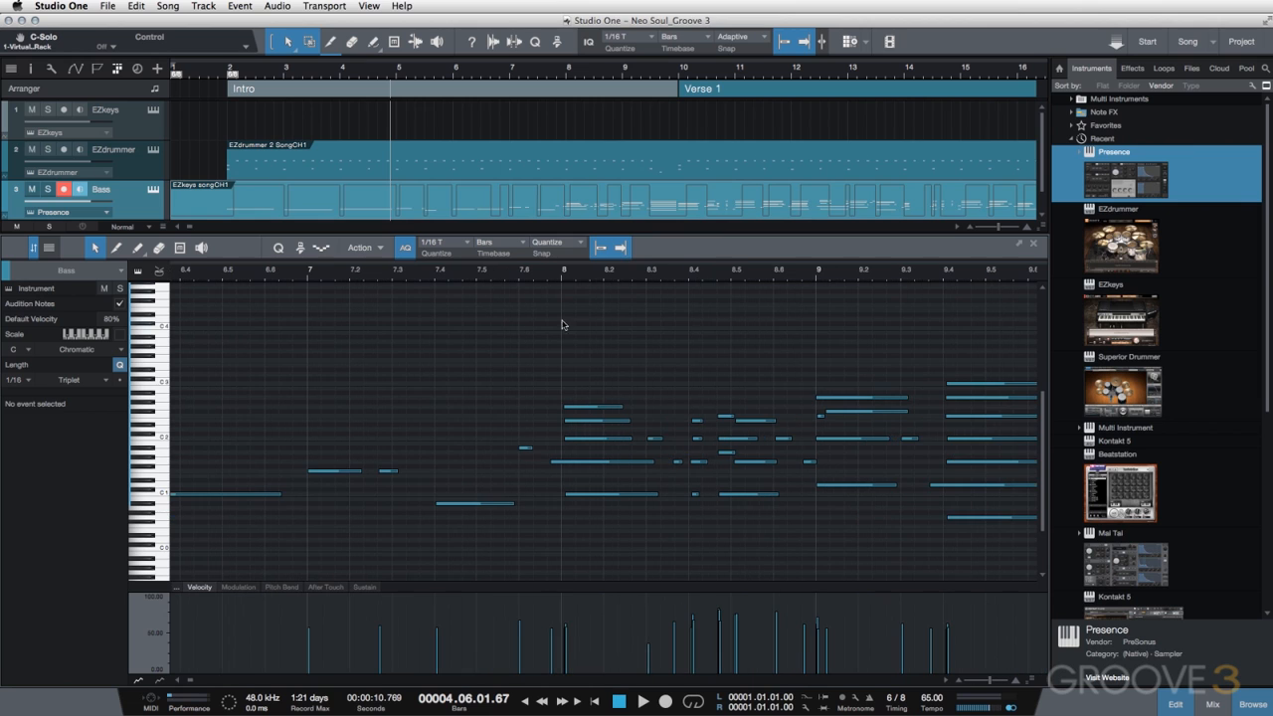
Step: Delete the chord notes above the low bass notes in bars 8 to 10
drag(581, 279, 581, 265)
drag(579, 364, 590, 463)
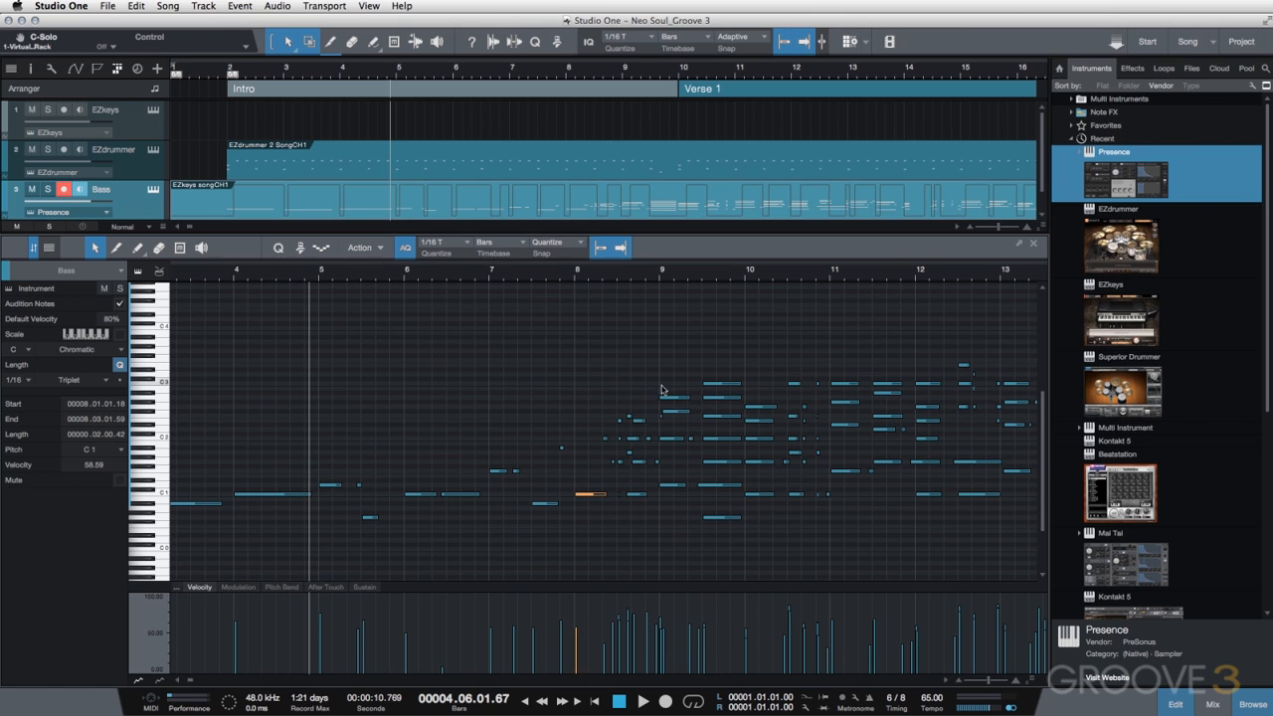
drag(619, 394, 664, 470)
key(Delete)
drag(684, 358, 771, 474)
key(Delete)
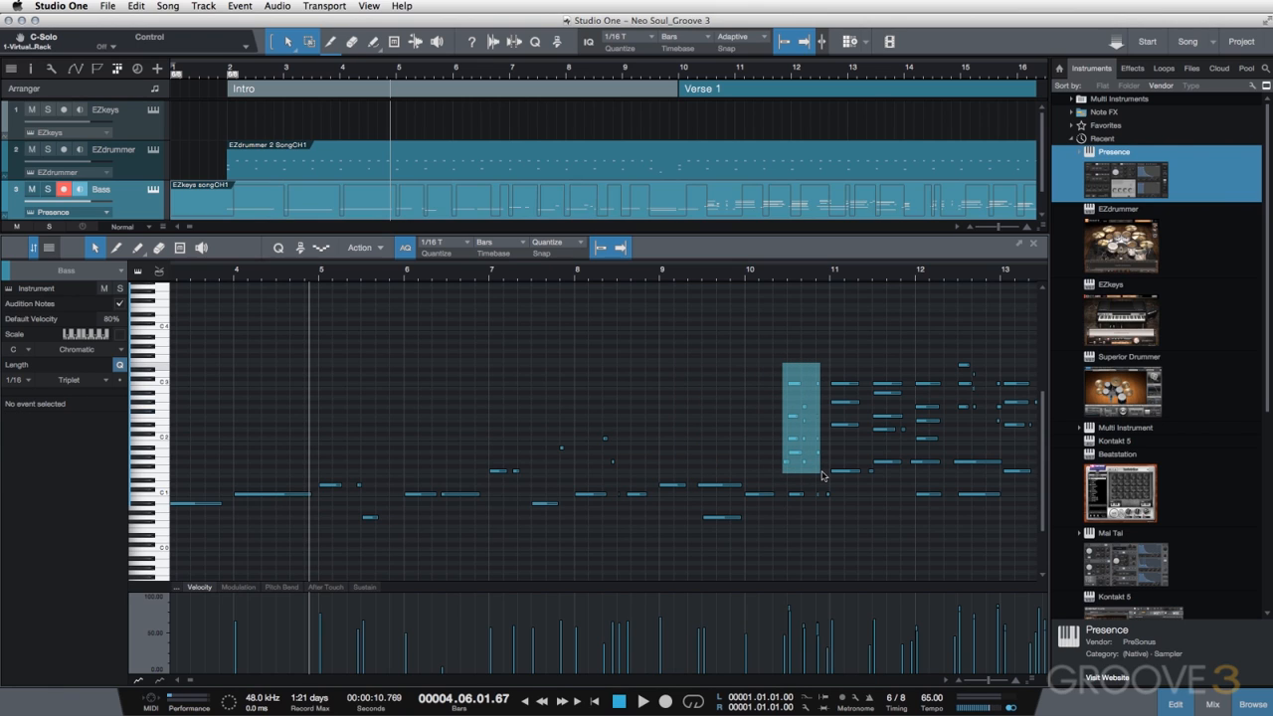
drag(821, 475, 821, 476)
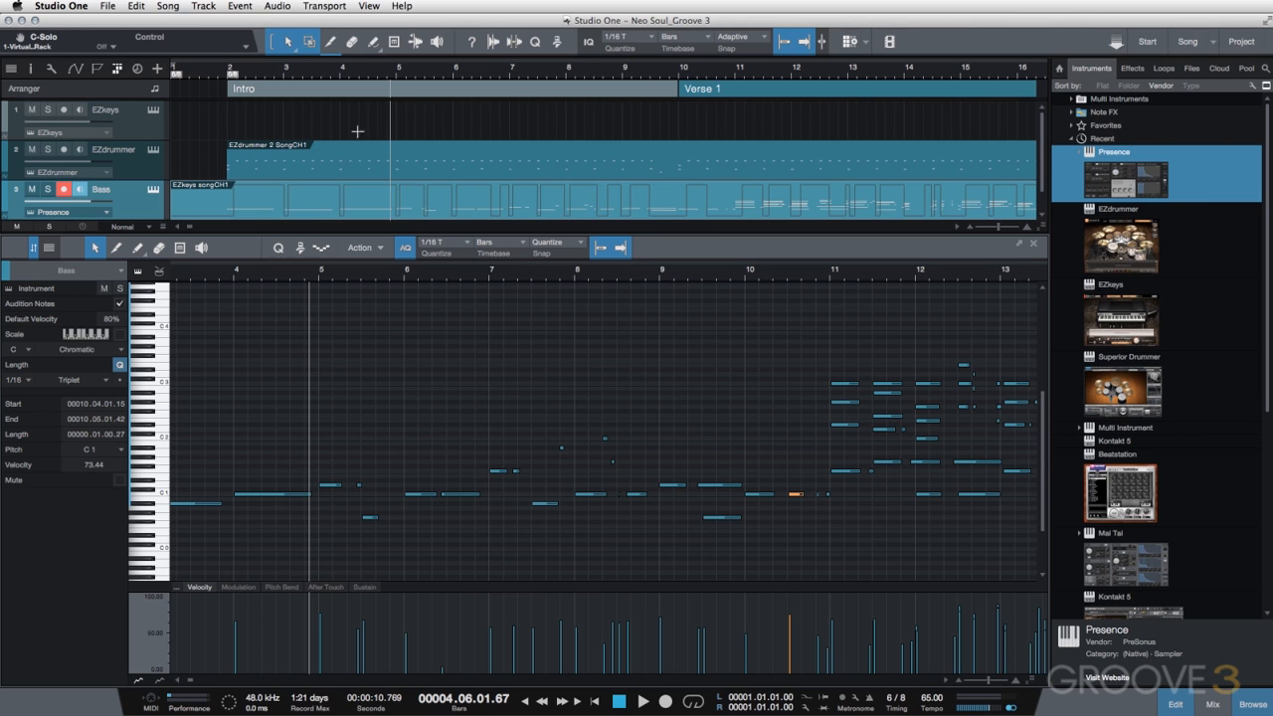
Step: Play the bass line from bar 2, raise the G0 note in bar 5 one octave to G1, and resume playback
click(228, 72)
key(space)
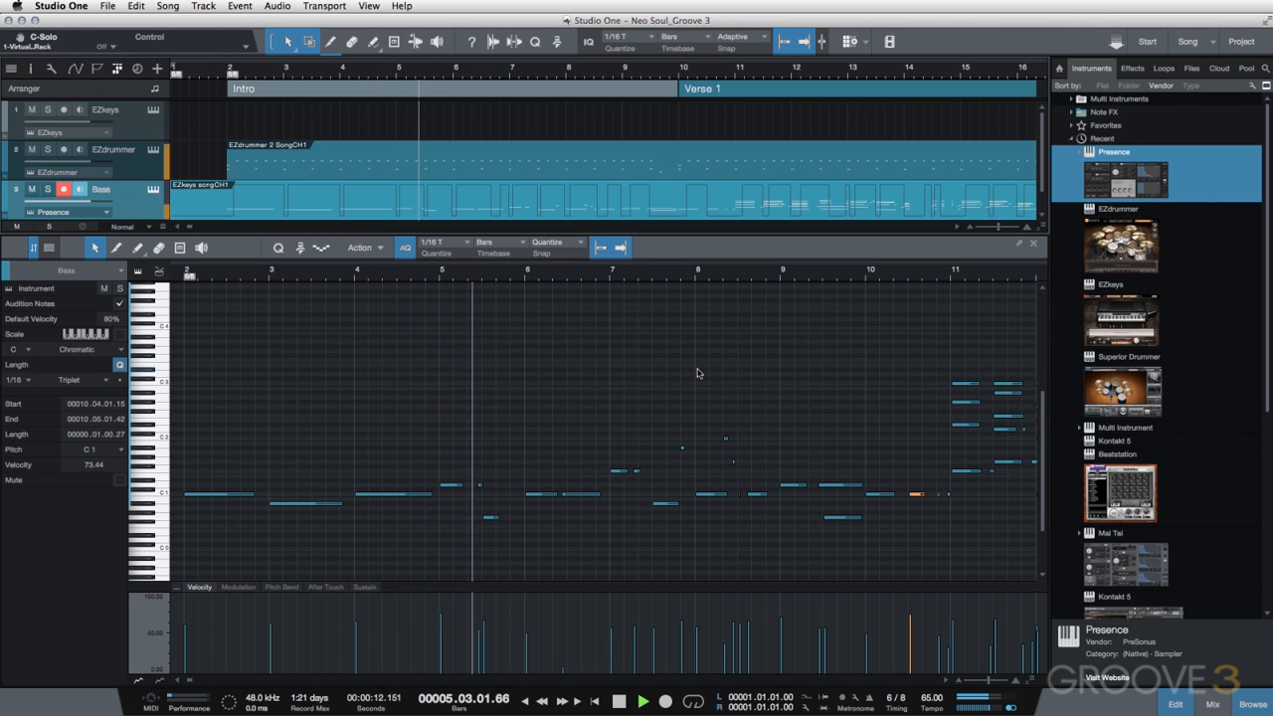
key(space)
click(488, 516)
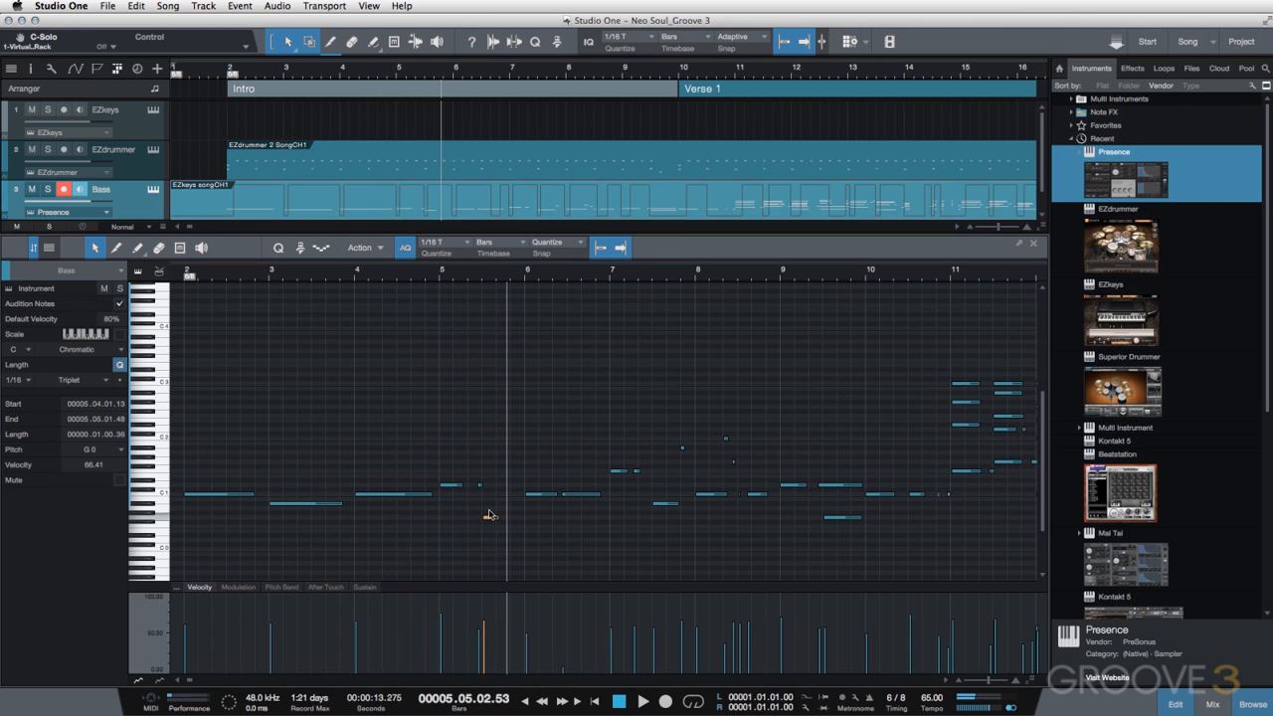
key(space)
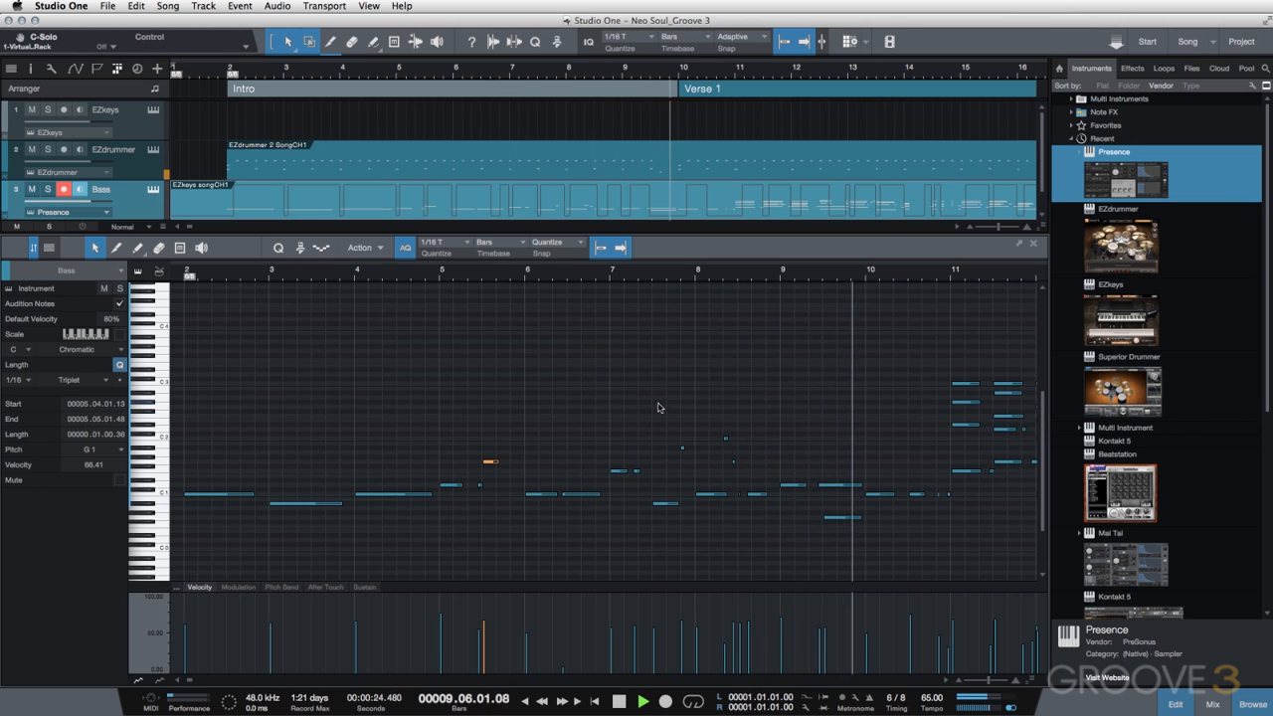
key(space)
Step: Delete the chord notes above the bass line from bar 5 to the middle of bar 12
drag(381, 320, 525, 463)
drag(525, 320, 652, 475)
key(Delete)
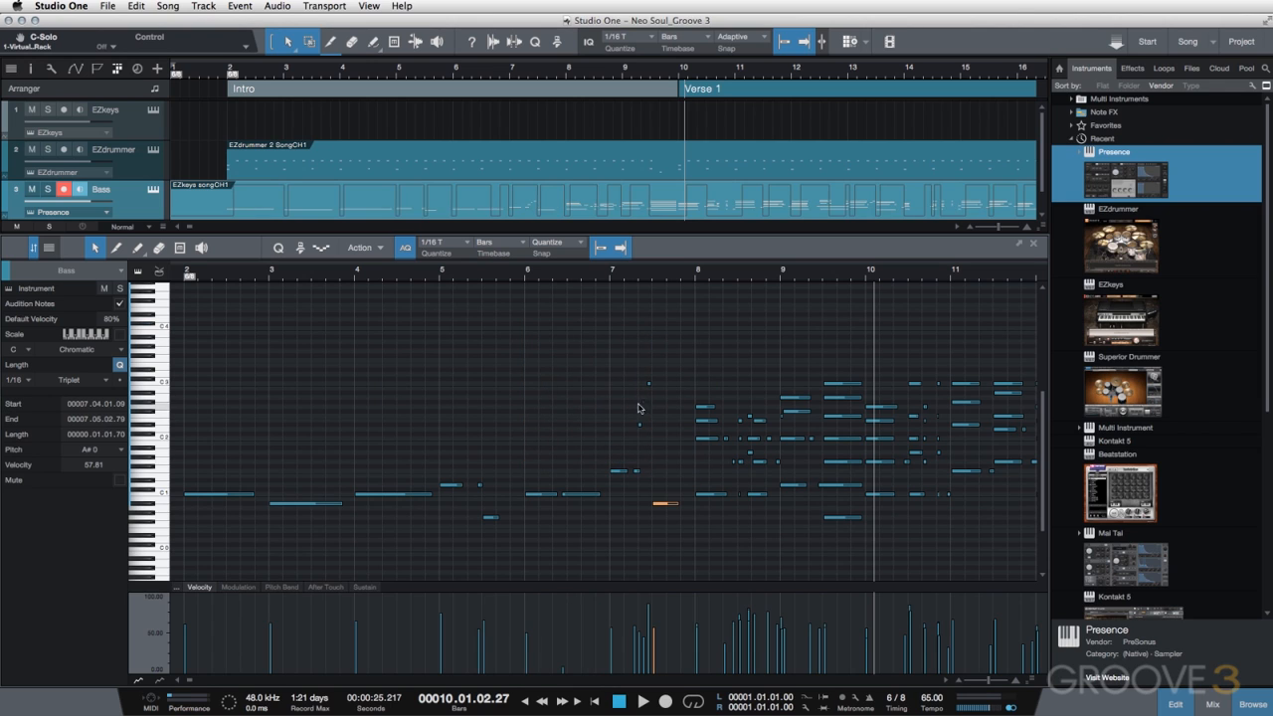
drag(625, 335, 733, 440)
key(Delete)
drag(713, 358, 775, 478)
key(Delete)
drag(784, 340, 855, 468)
key(Delete)
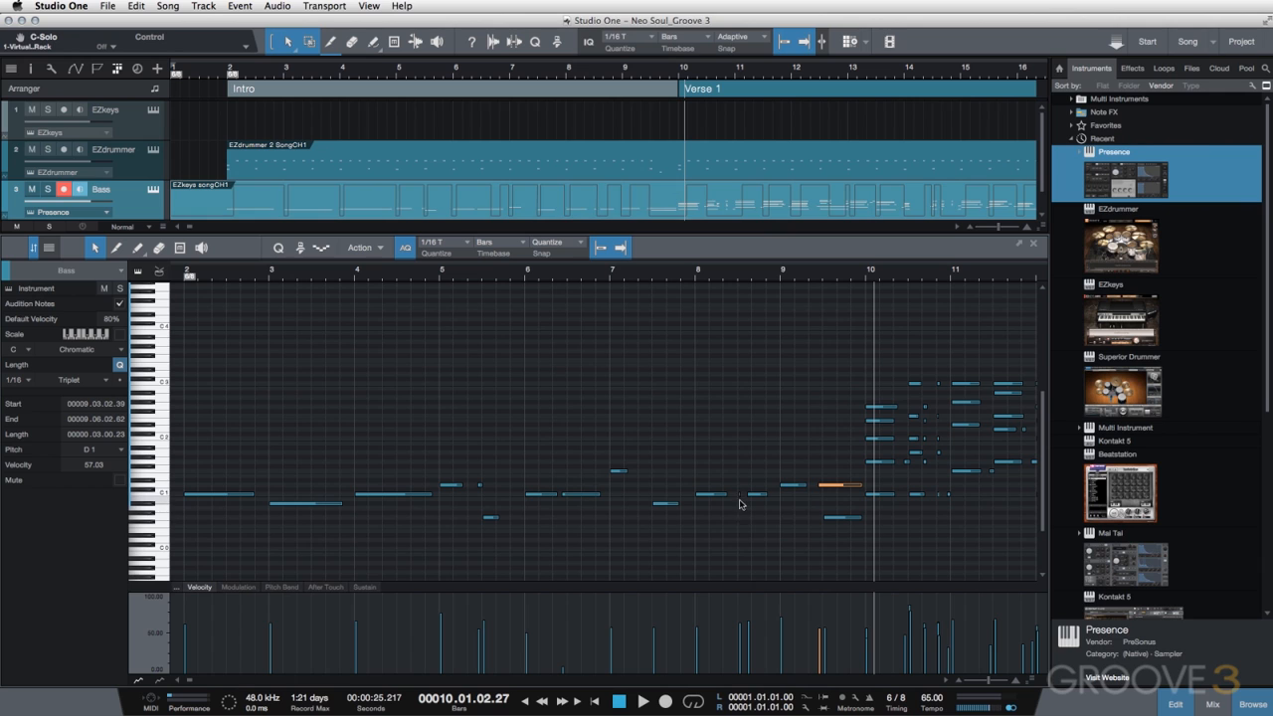
scroll(744, 336, up, 5)
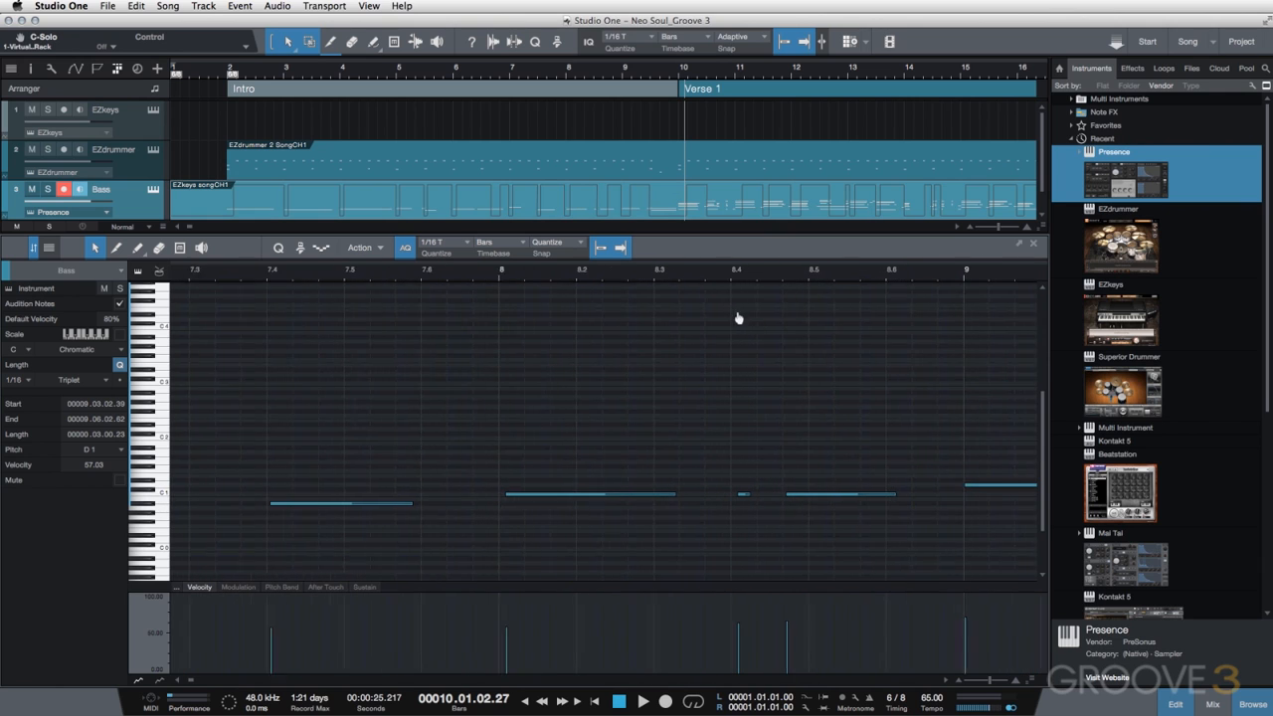
scroll(747, 499, down, 5)
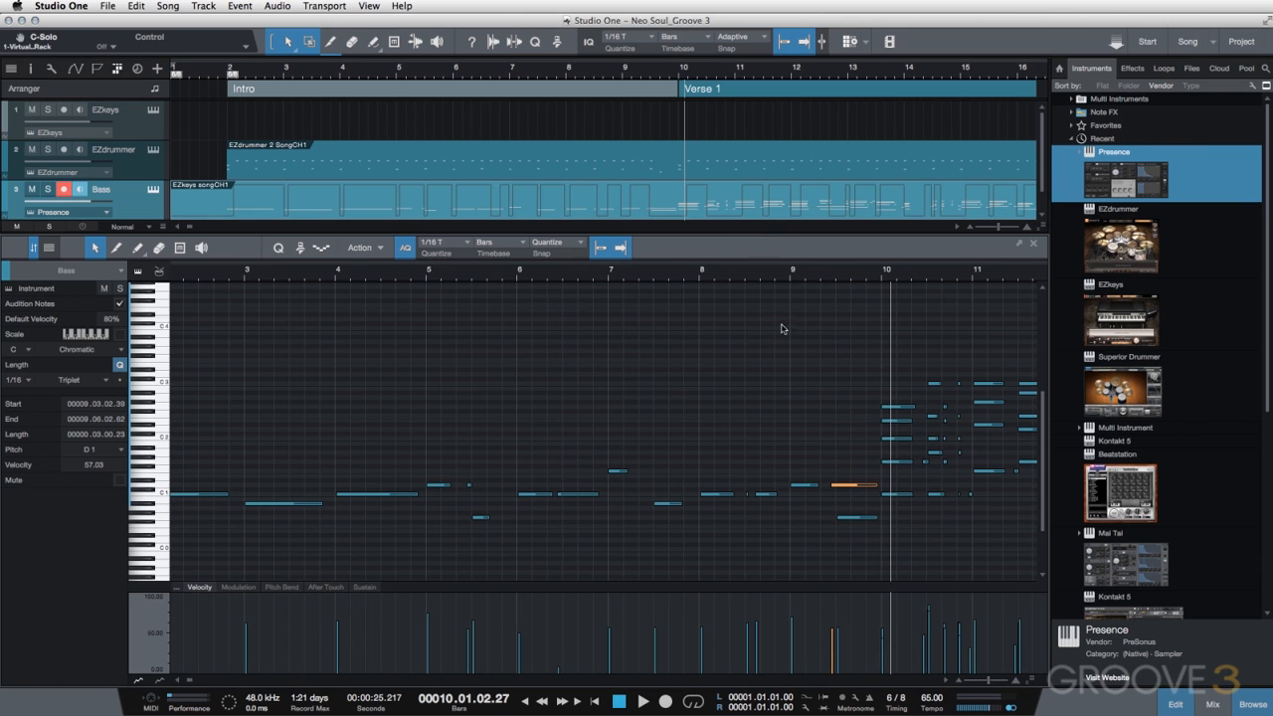
scroll(796, 352, right, 5)
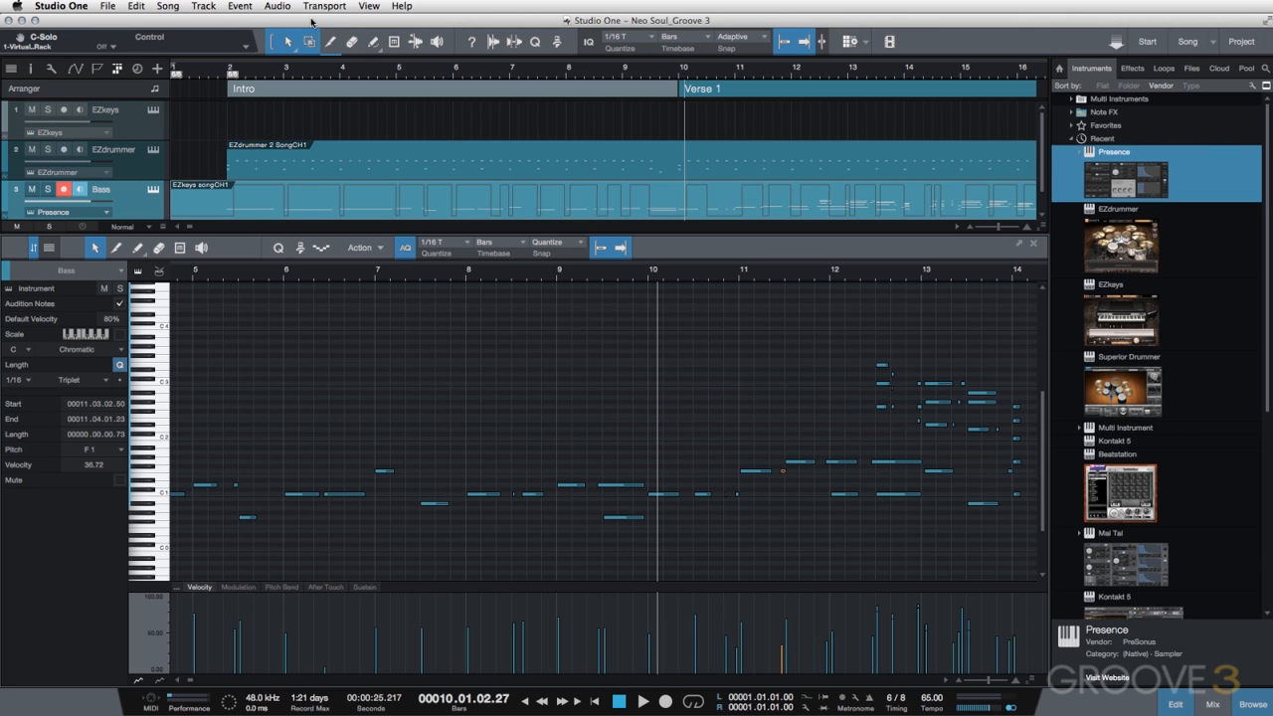
Step: Play the bass line from bar 2, raising the bar 5 note to G1, and delete the D1 note overlapping the low G0 in bar 9
click(231, 72)
key(space)
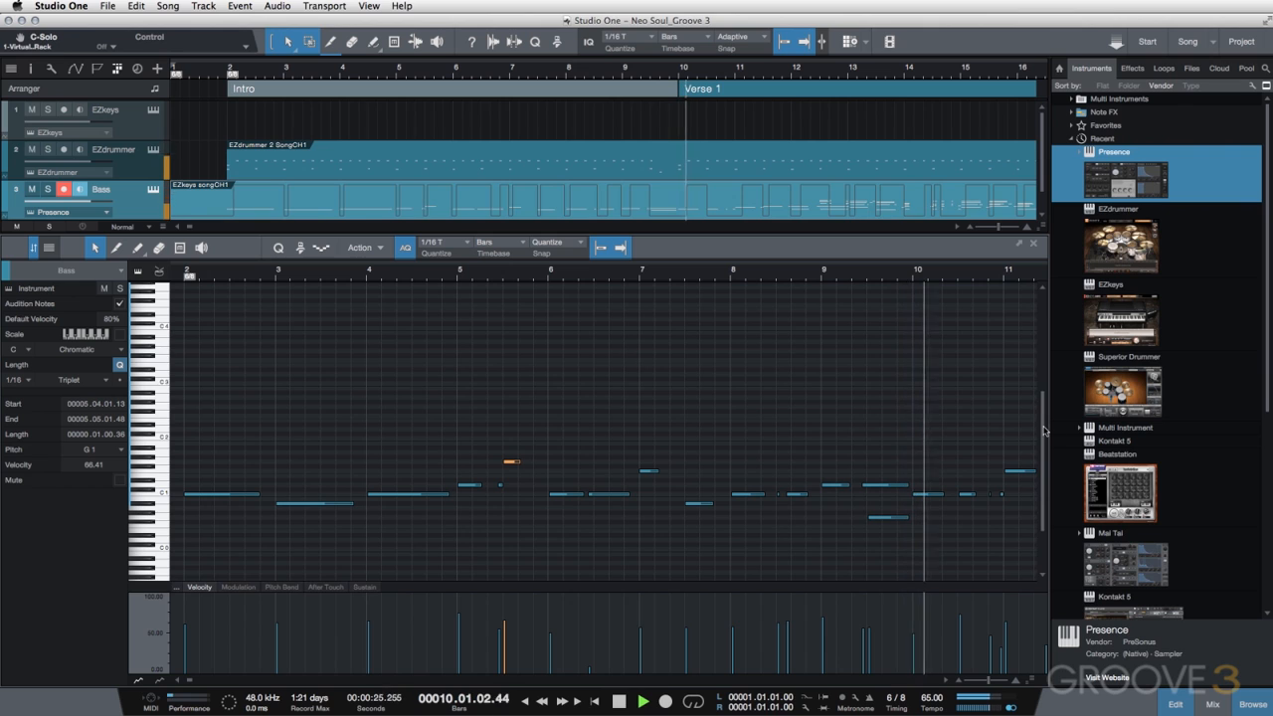
key(space)
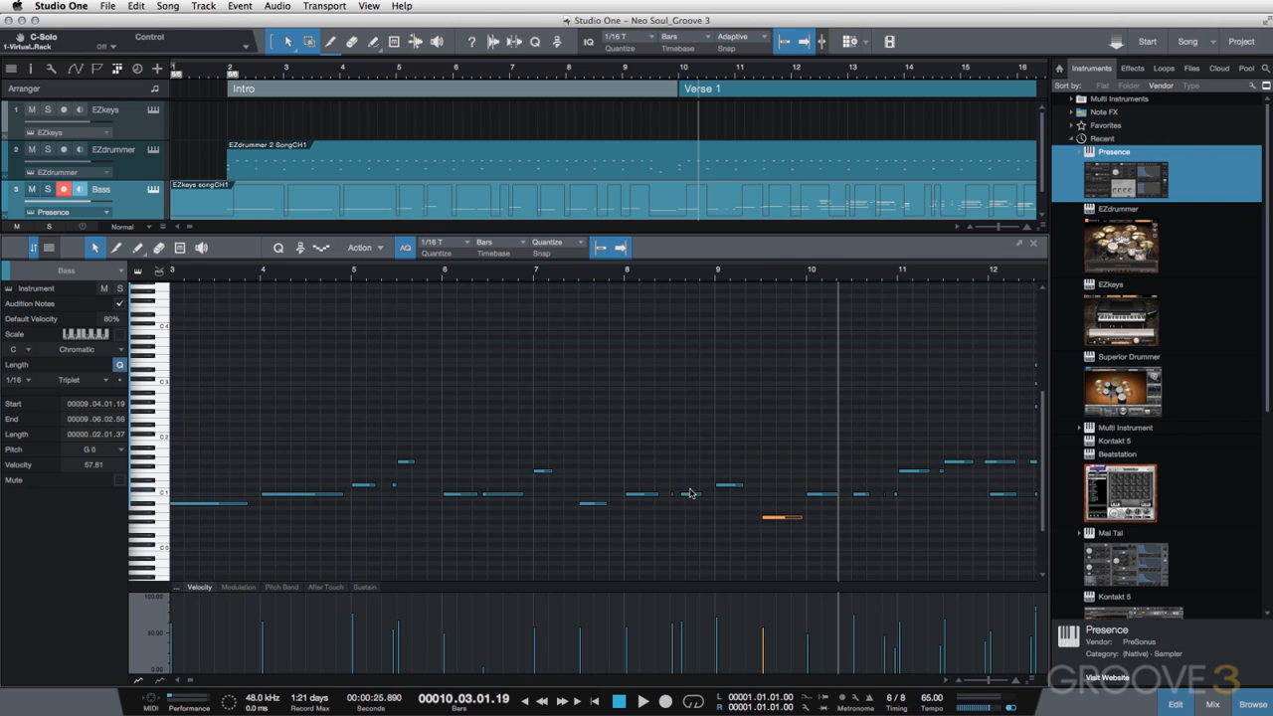
Step: Select the two repeated C1 notes in the second half of bar 8 and play the passage from bar 7
drag(670, 455, 714, 545)
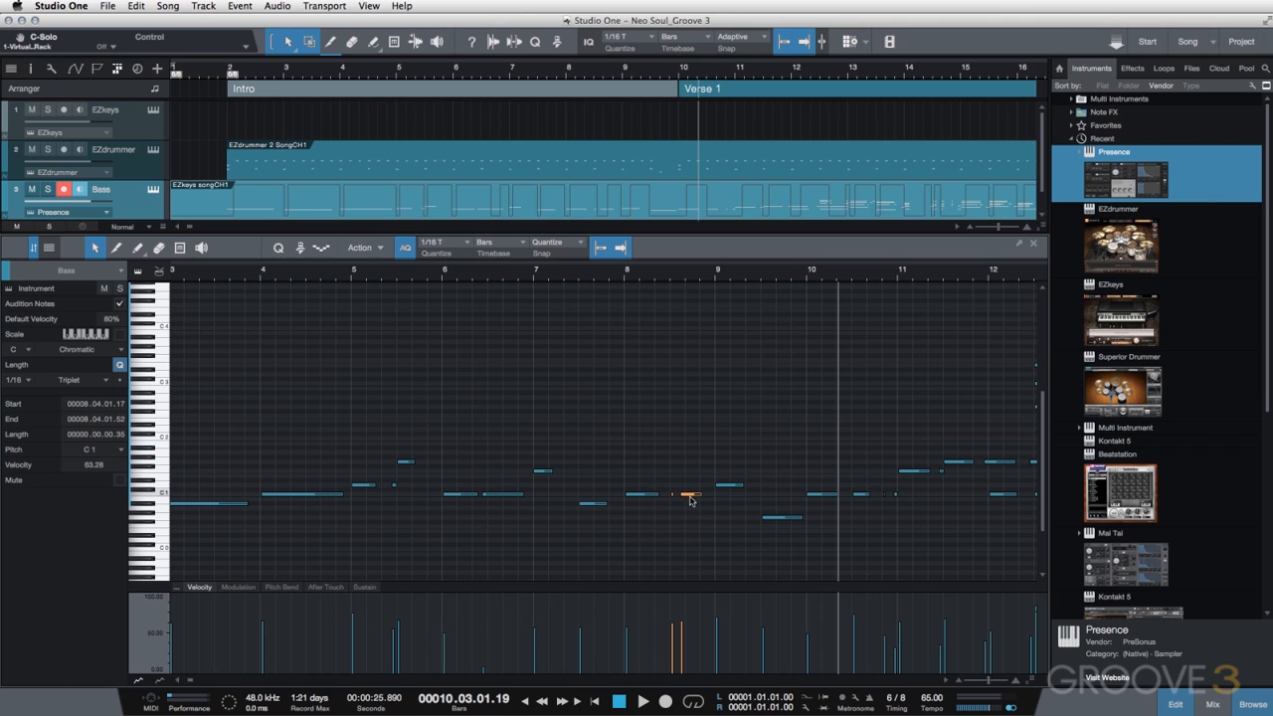
click(532, 279)
key(space)
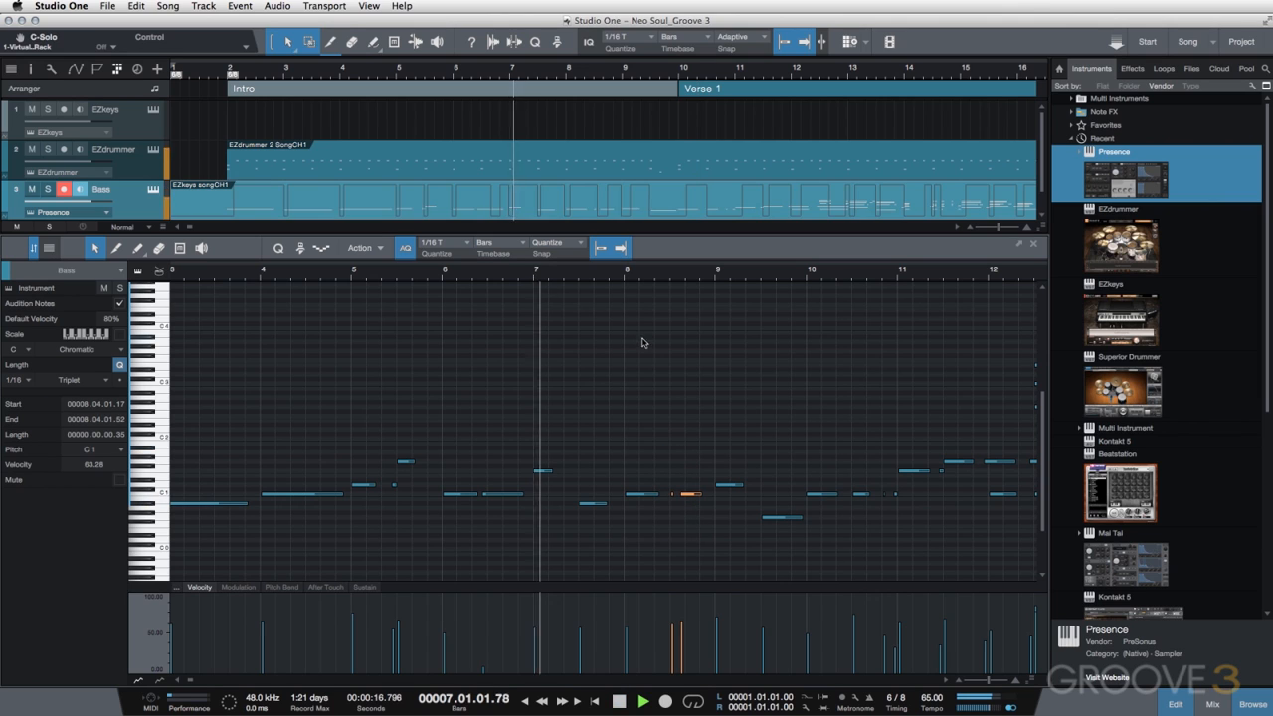
click(663, 344)
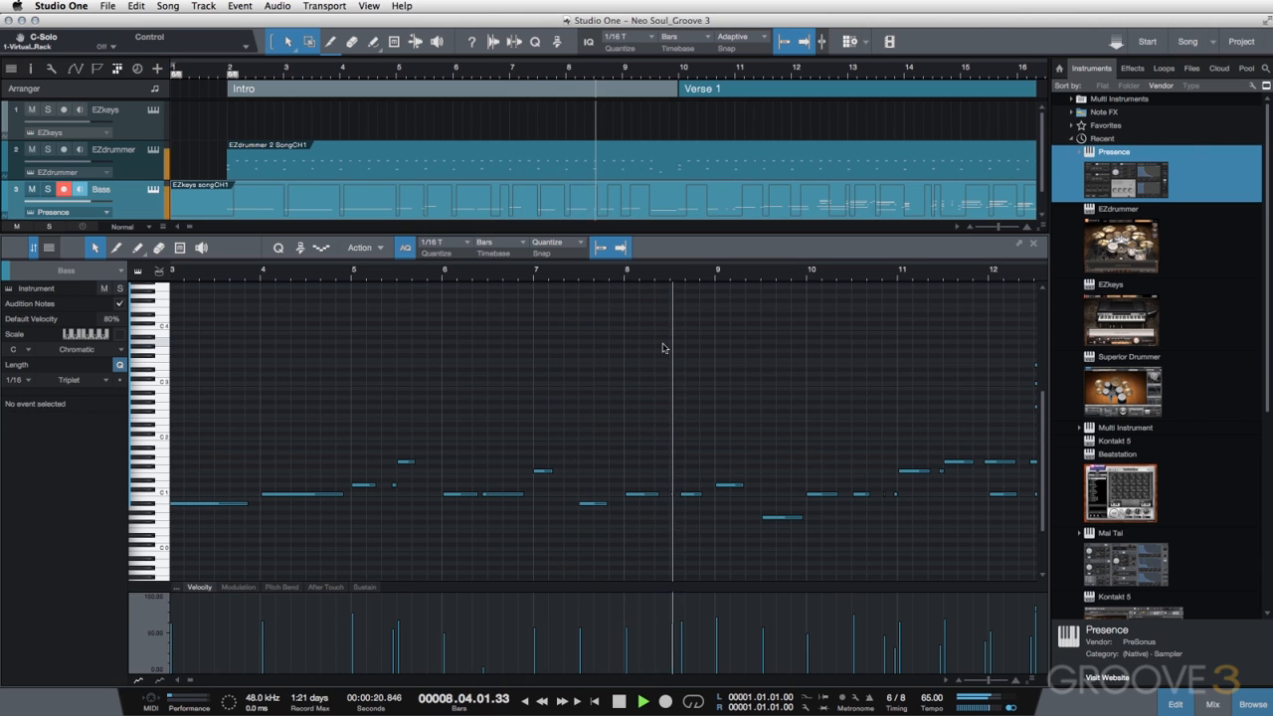
key(space)
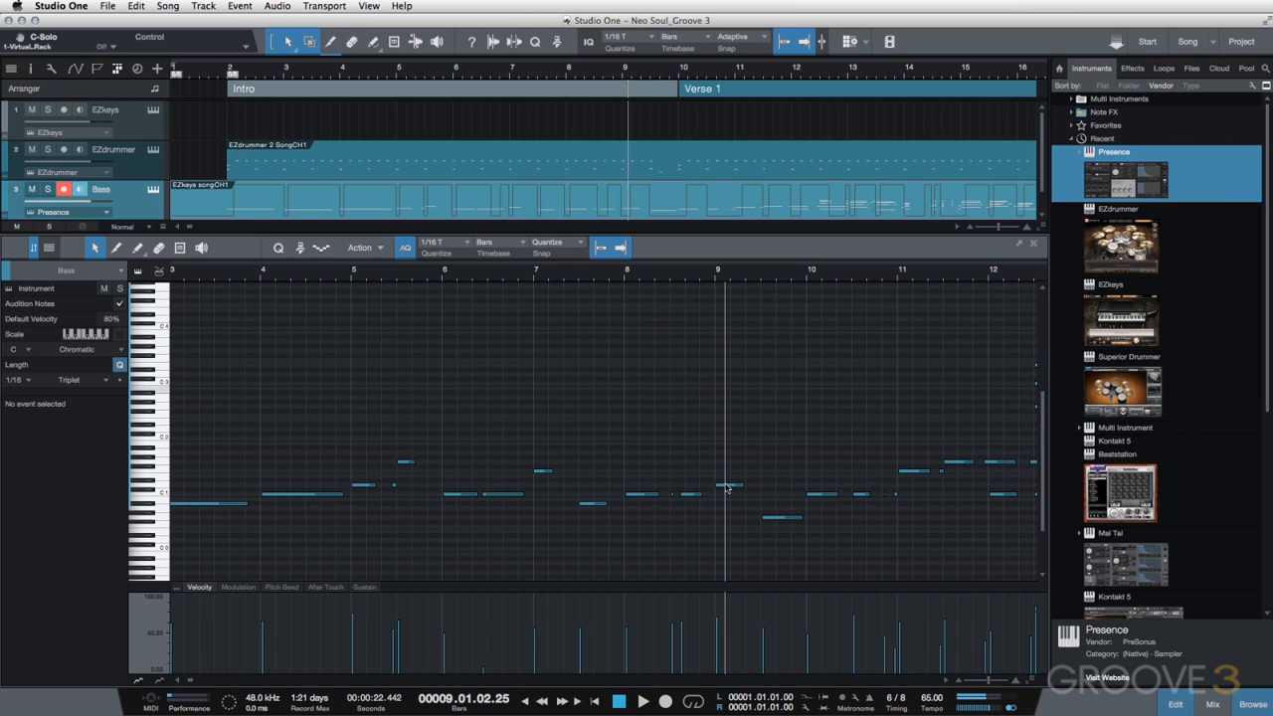
Step: Replace the repeated C1 notes in bar 8 by lengthening the bar's first C1 note over them, and replay from bar 7
drag(700, 523, 701, 498)
click(536, 271)
key(space)
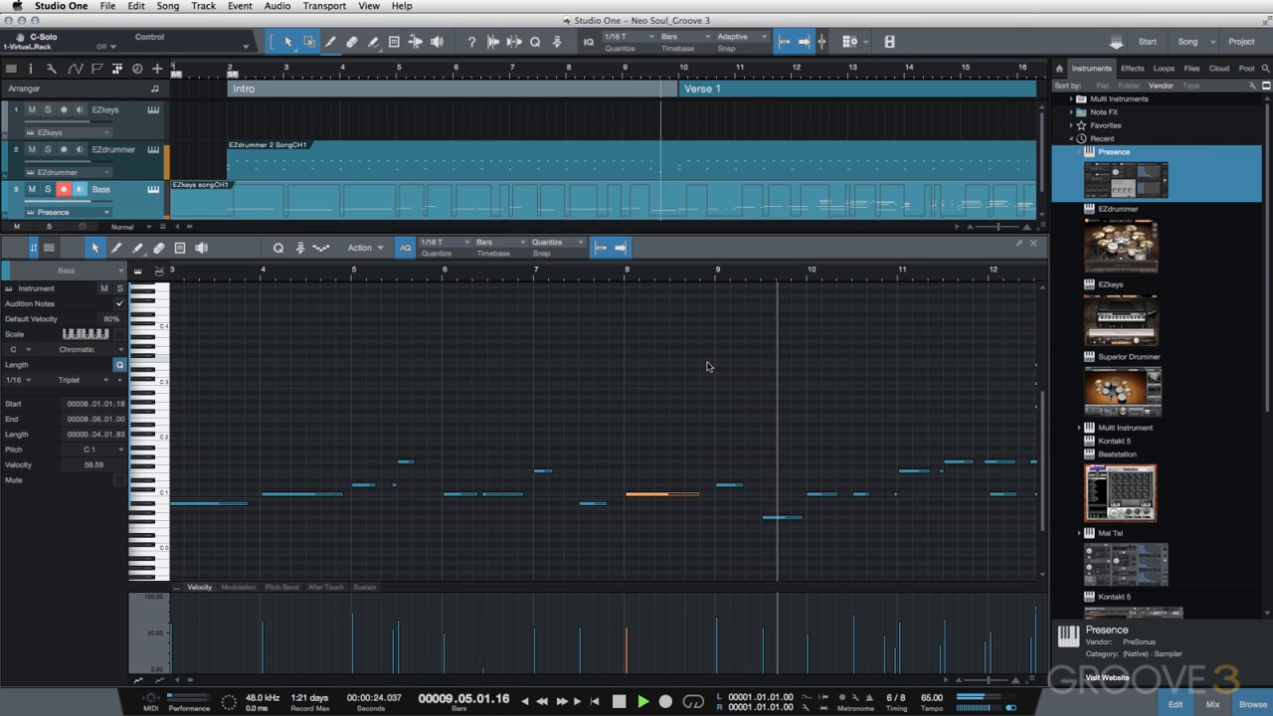
key(space)
Step: Raise the G0 note in bar 9 one octave to G1 and replay the passage from bar 9
click(767, 517)
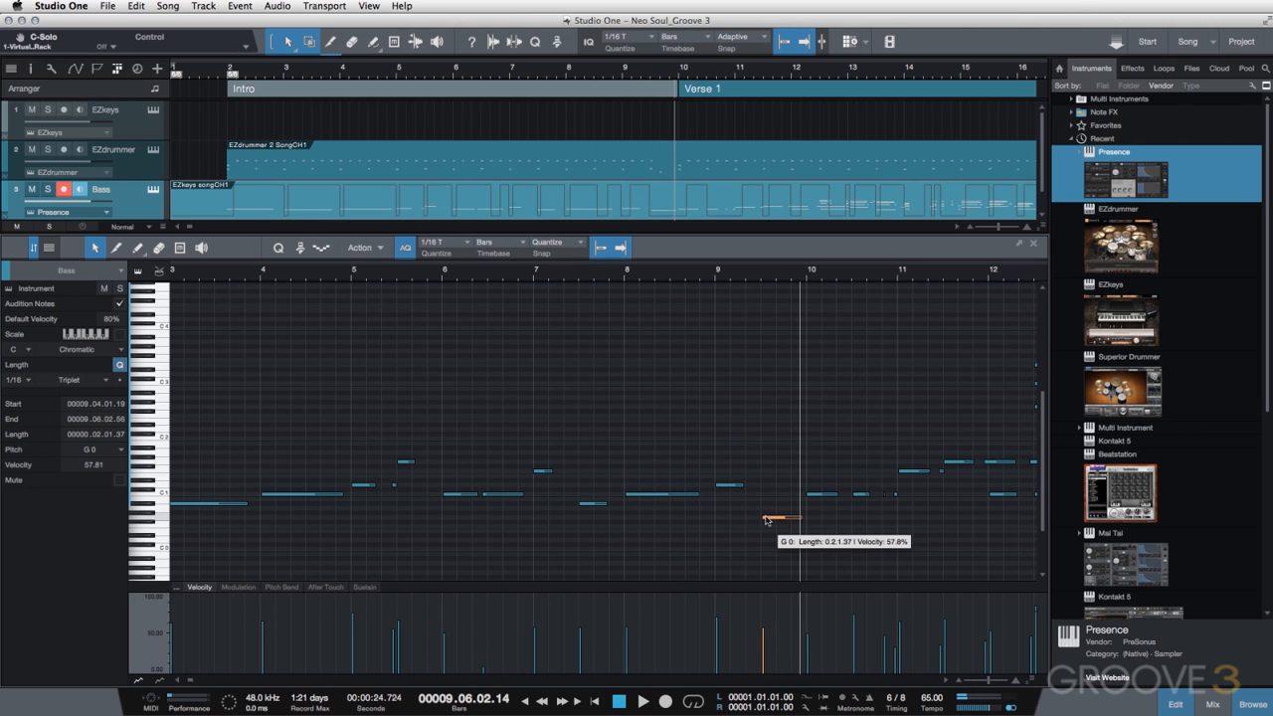
key(shift+Up)
click(712, 280)
key(space)
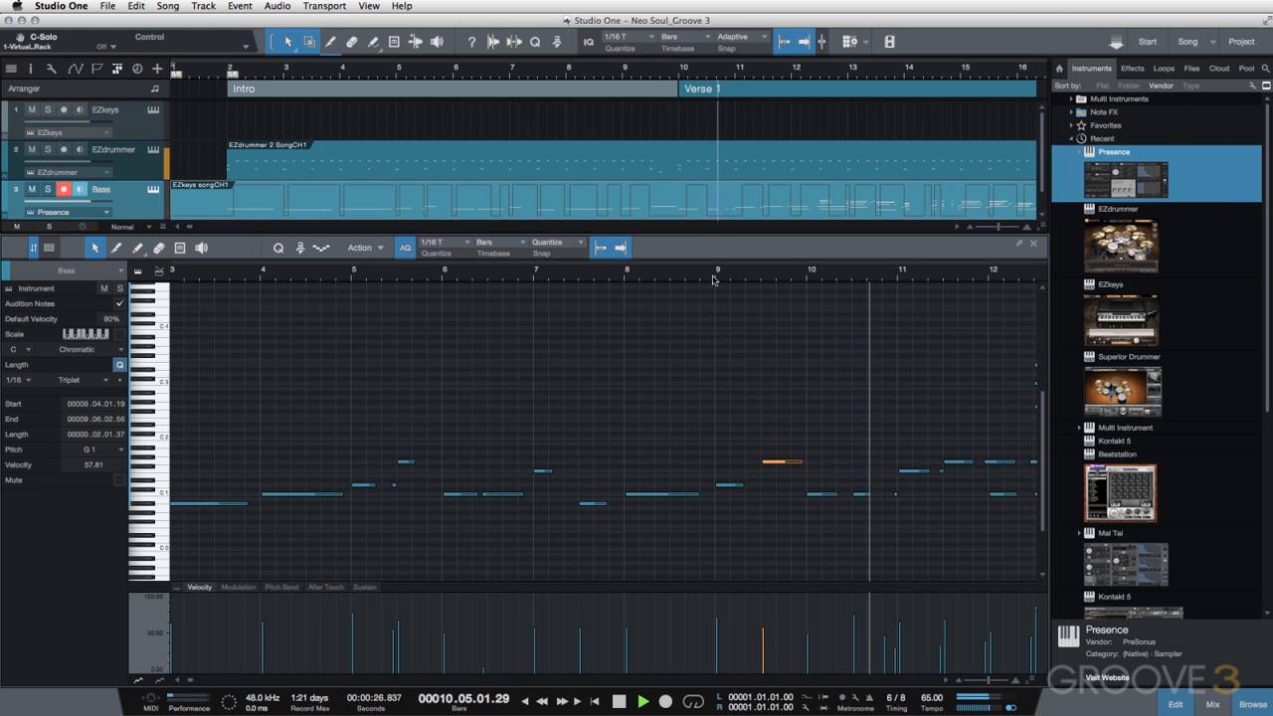
key(space)
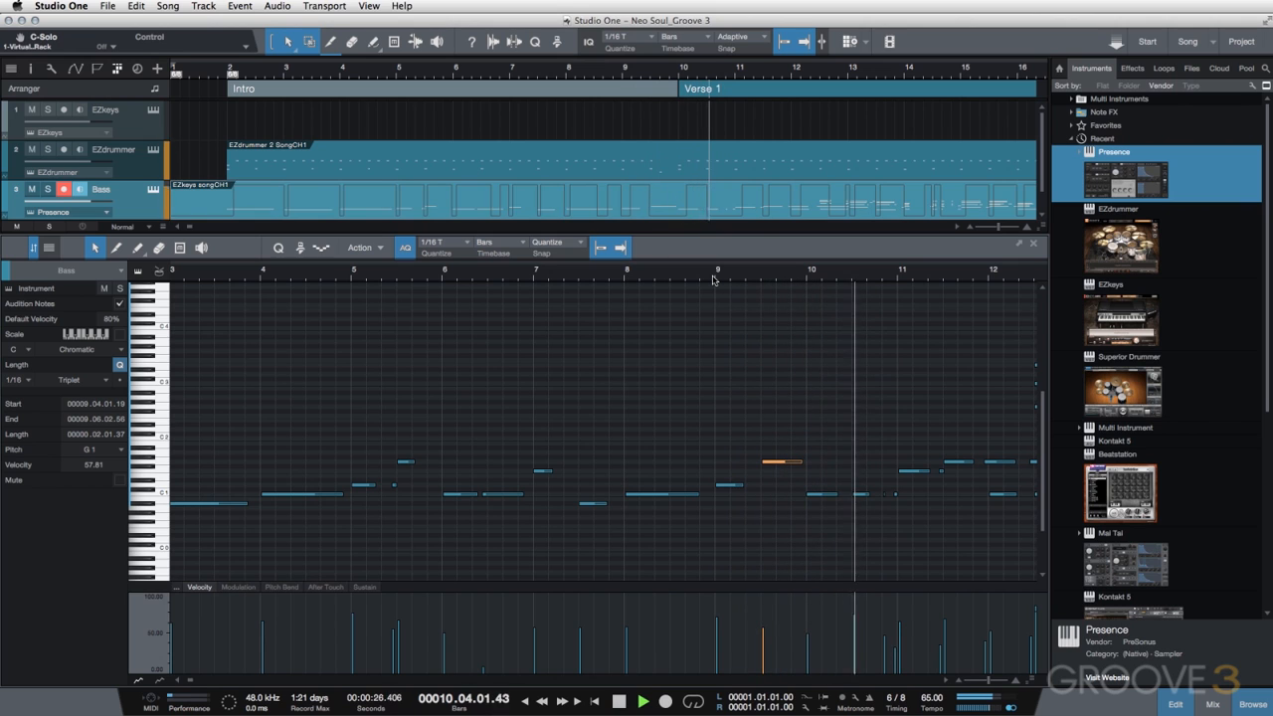
key(space)
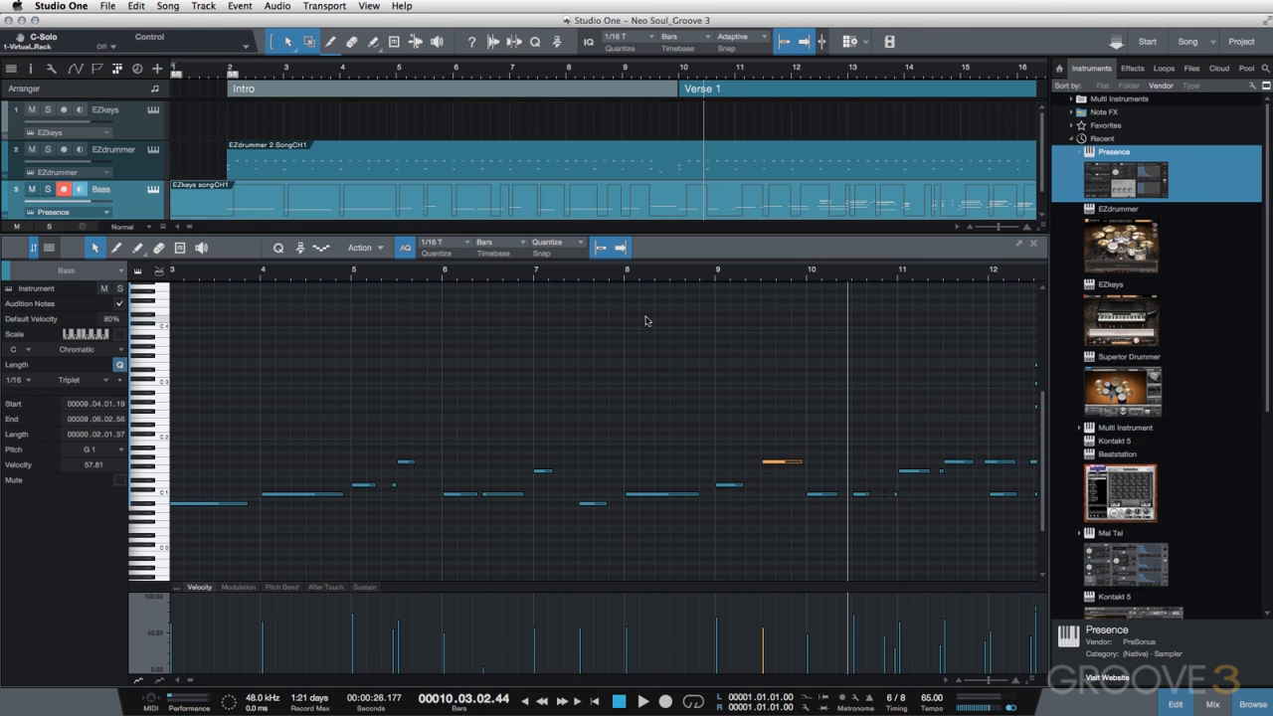
Step: Examine the chord notes still left above the bass line, from bar 12 to the end of the song
drag(715, 272, 721, 236)
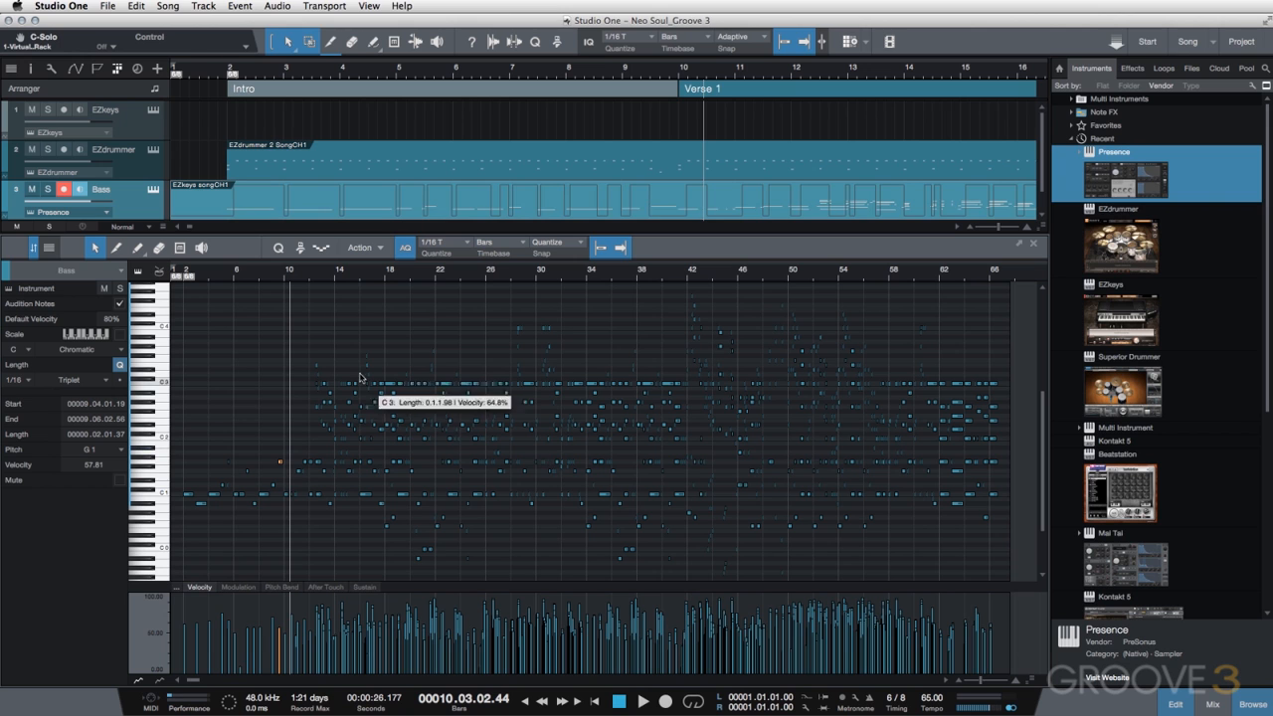
drag(288, 288, 285, 320)
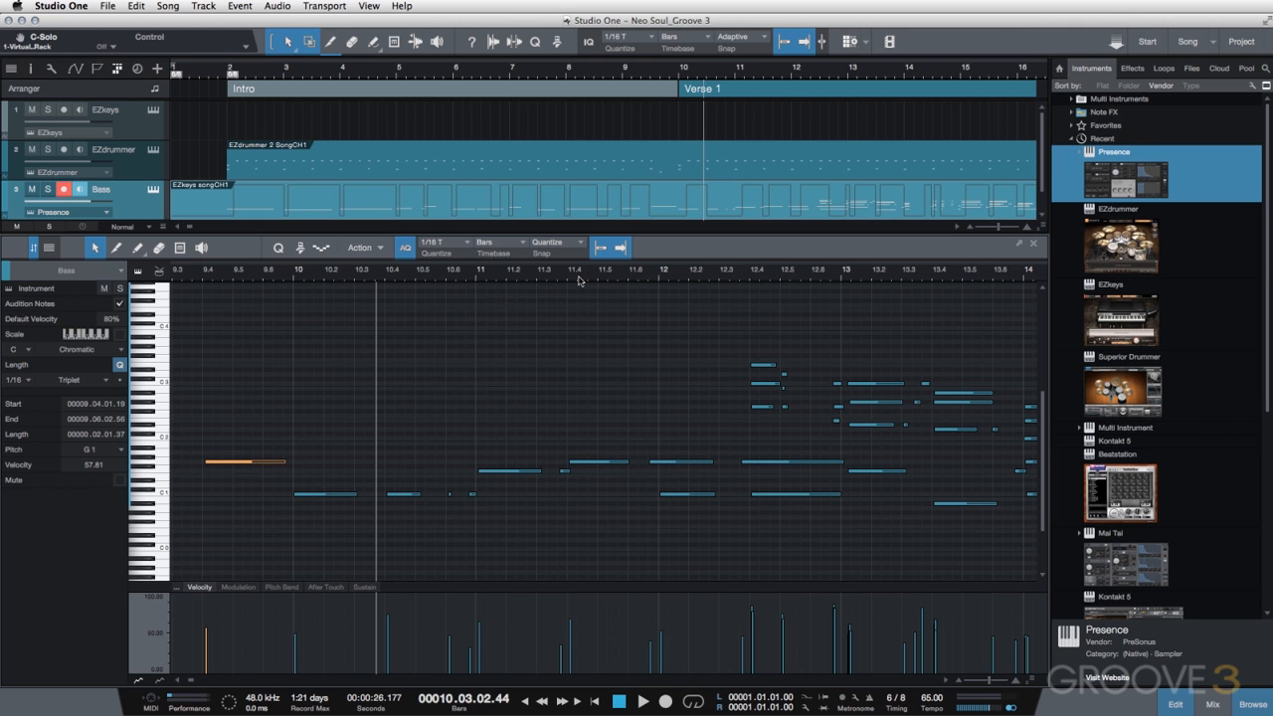
drag(580, 281, 590, 211)
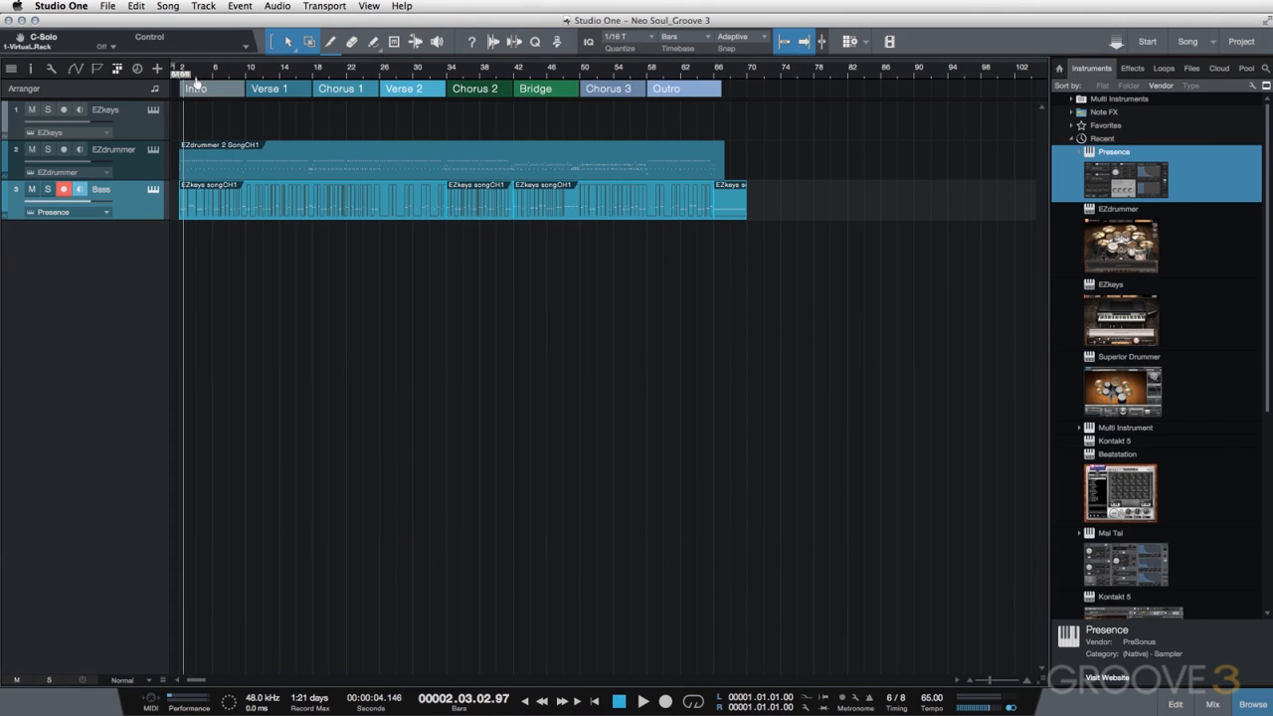
Step: Open the first bass event in the note editor and examine its bass line across the intro and Verse 1
double_click(281, 215)
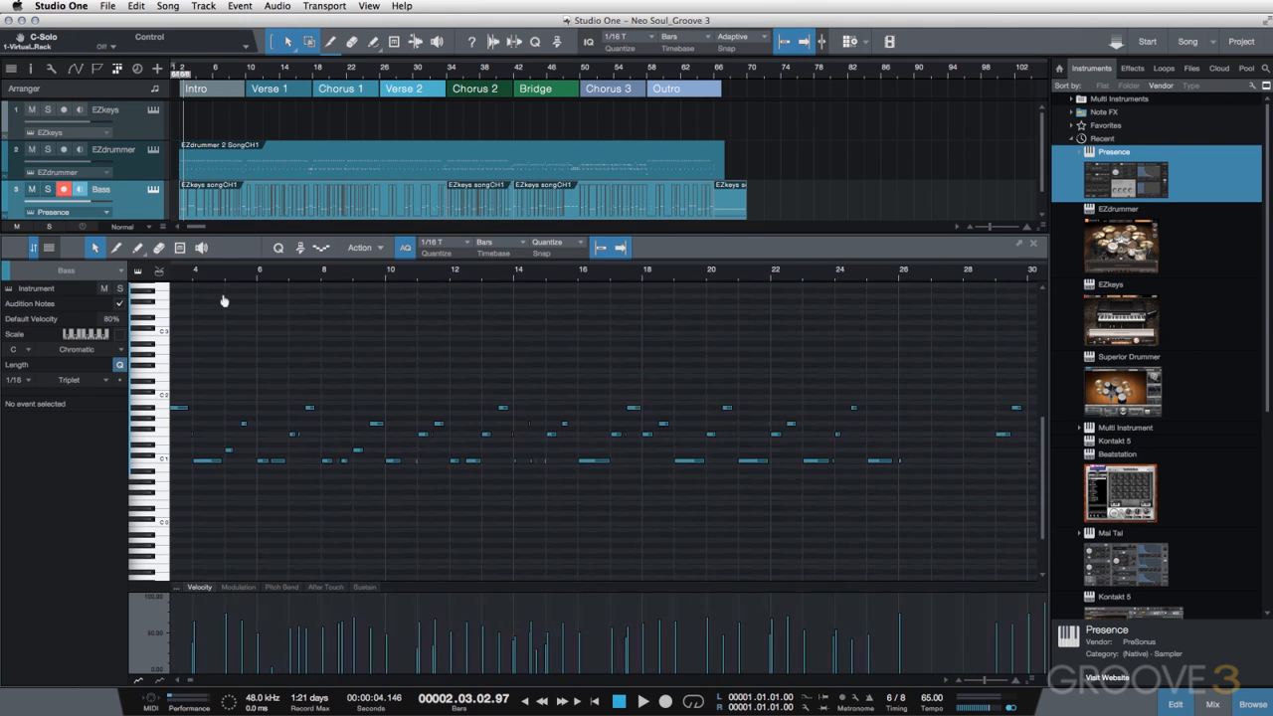
scroll(412, 347, left, 3)
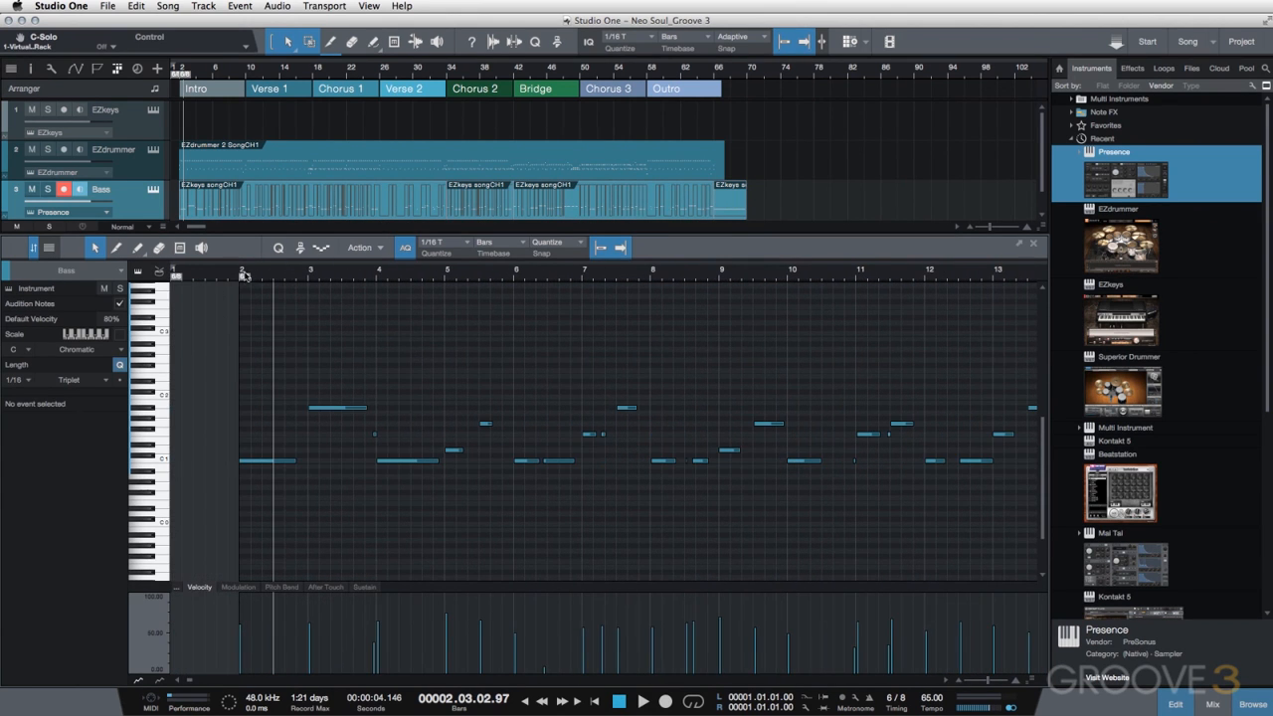
scroll(276, 280, down, 3)
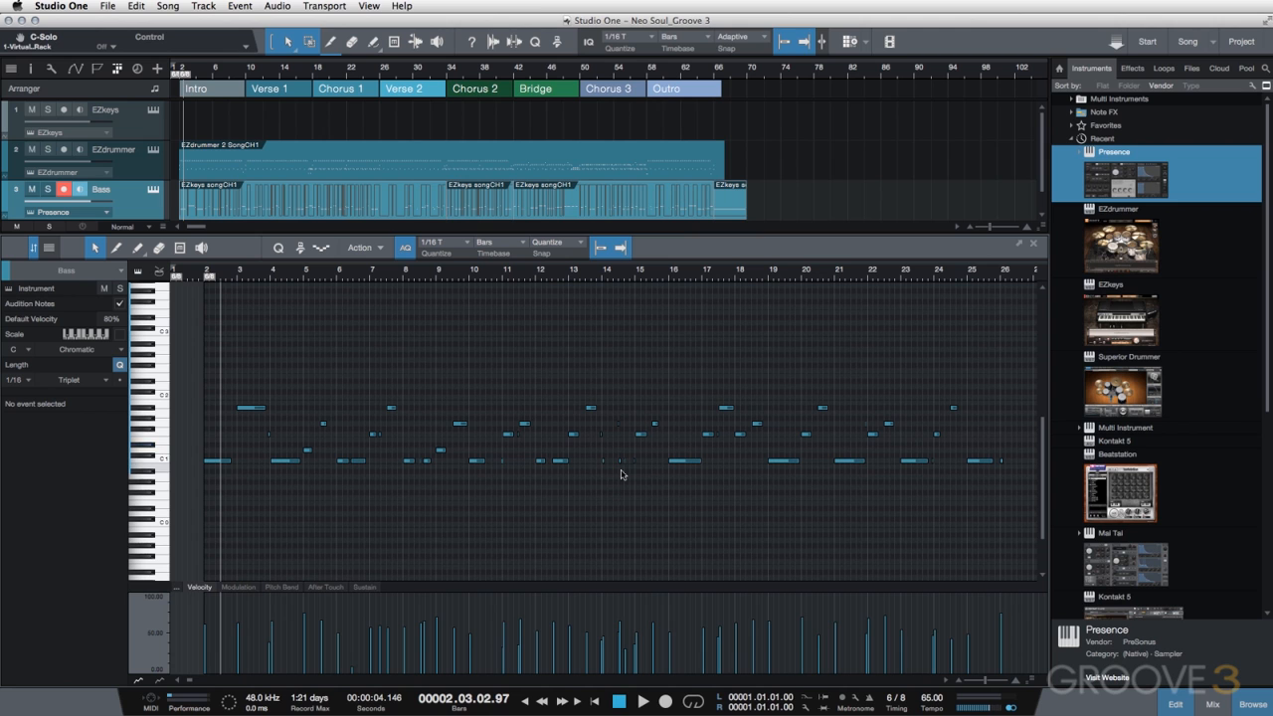
drag(615, 293, 615, 305)
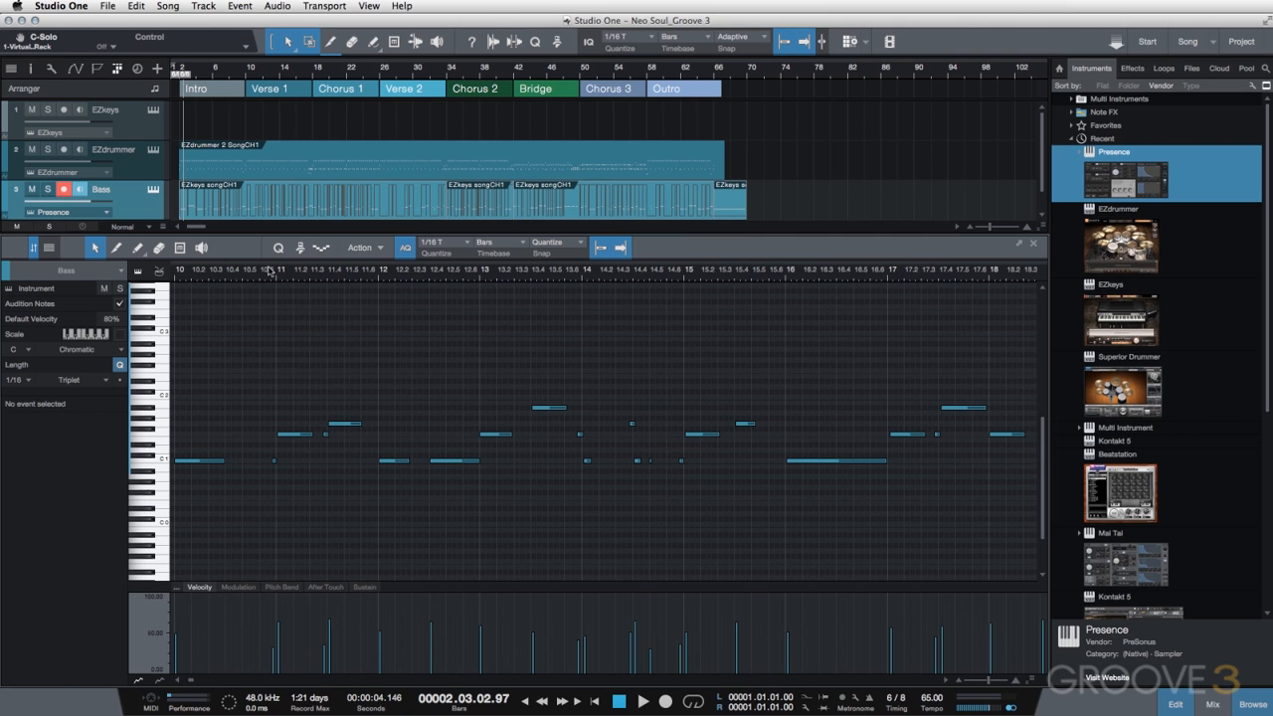
Step: Play the bass line through Verse 1 and replay it from around the middle of bar 13
key(space)
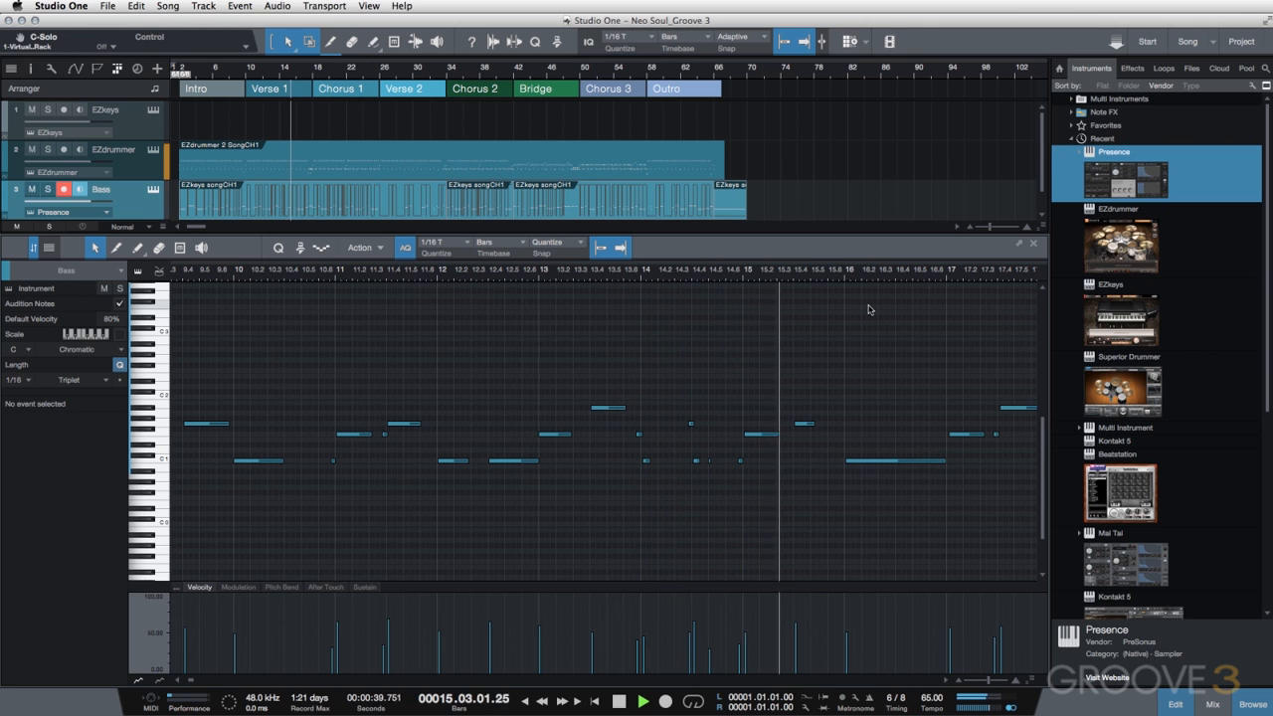
key(space)
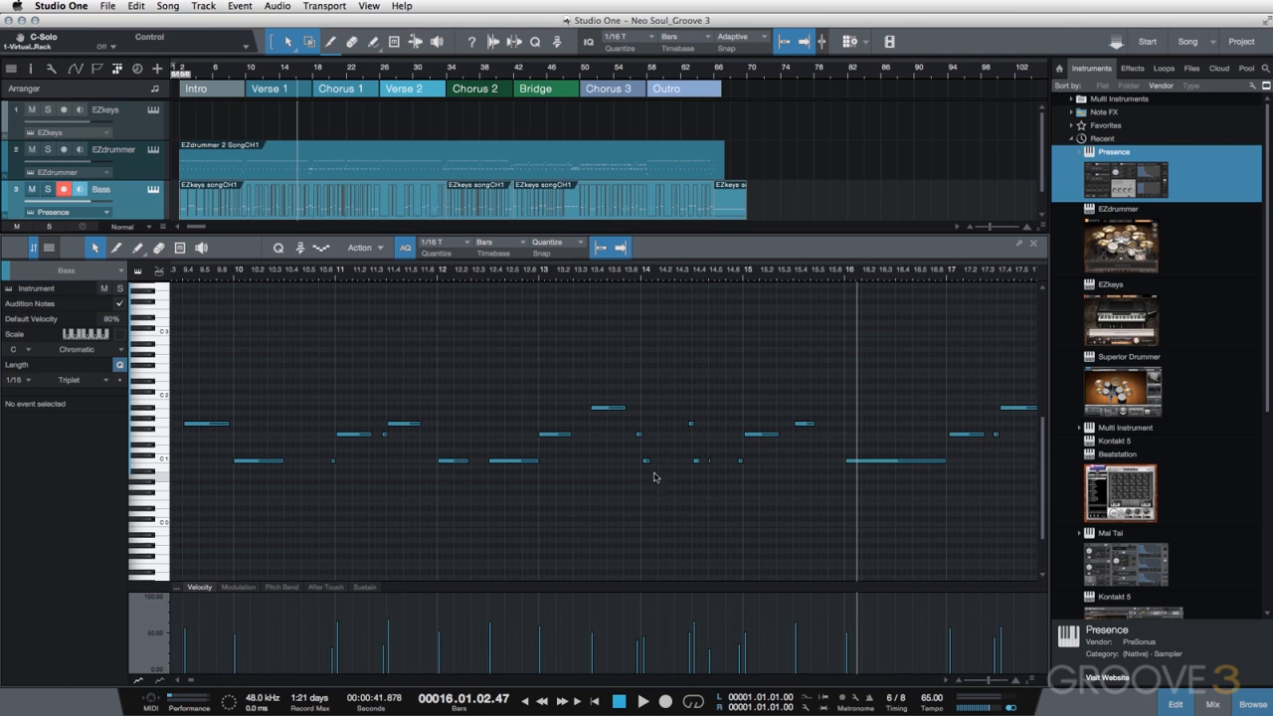
click(578, 278)
key(space)
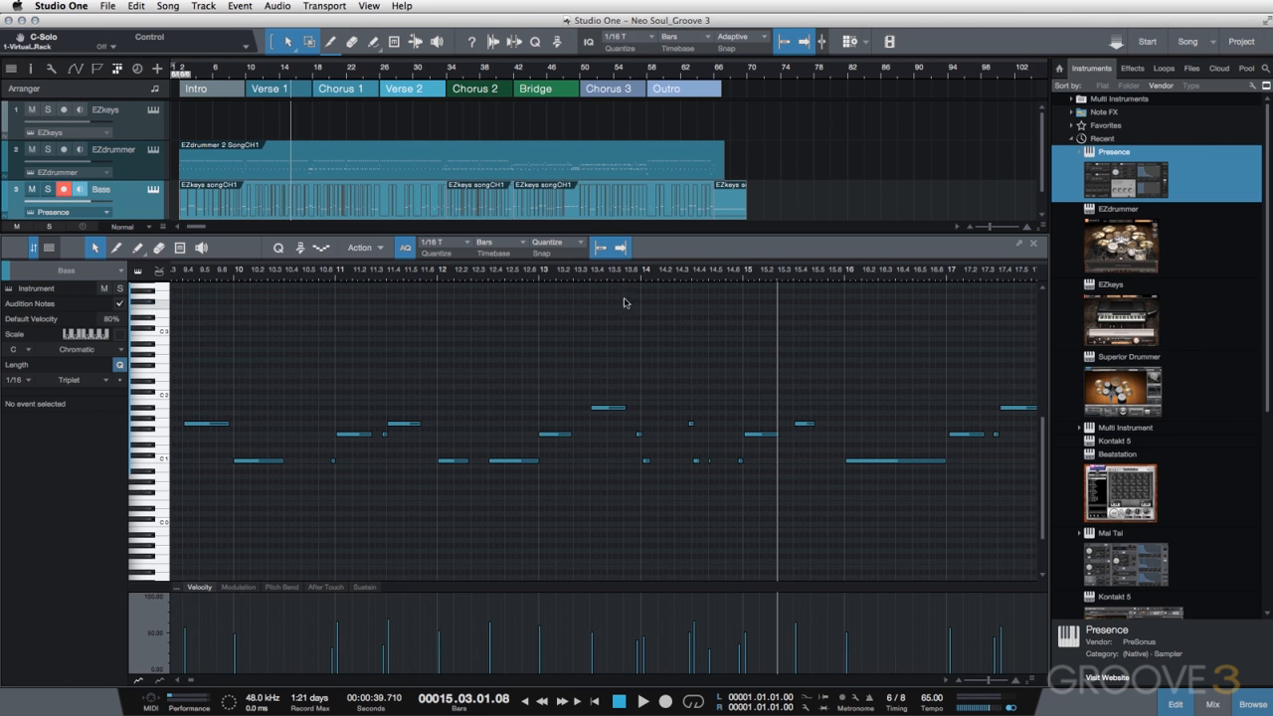
Step: Review the whole bass part, moving the playhead to the start of Chorus 1 at bar 18 and Chorus 2 at bar 34
drag(626, 278, 571, 272)
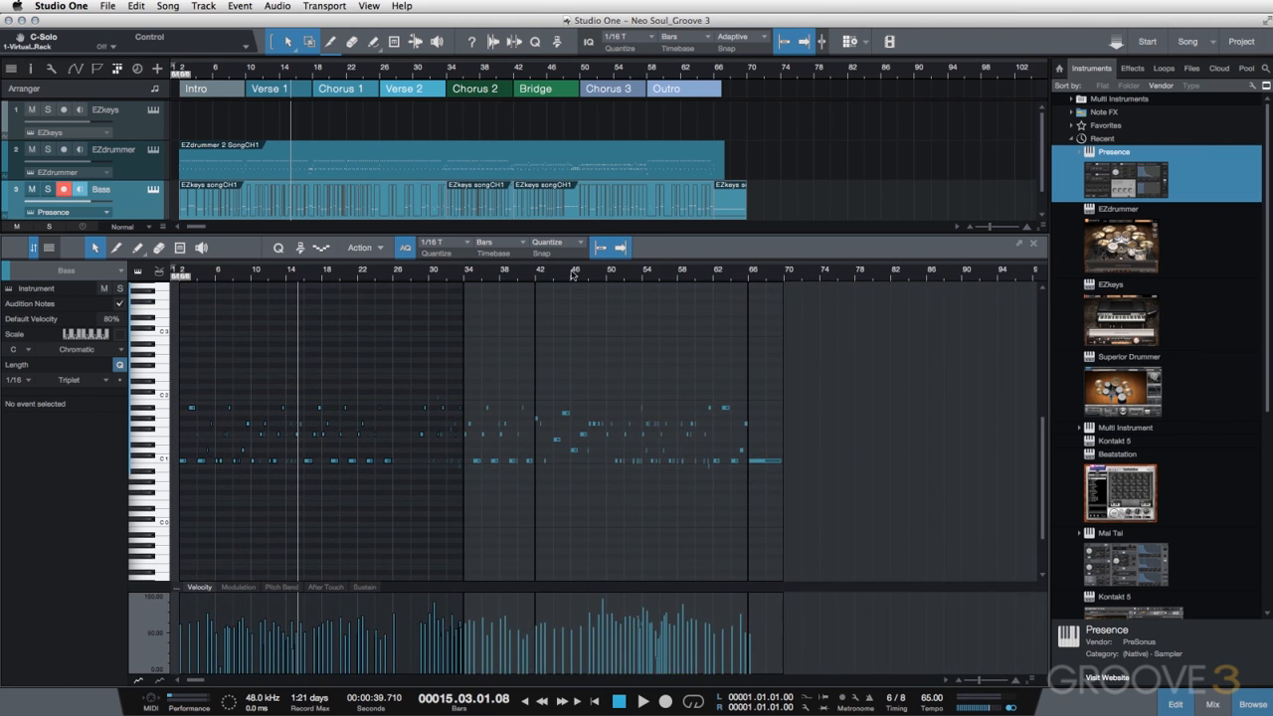
click(313, 74)
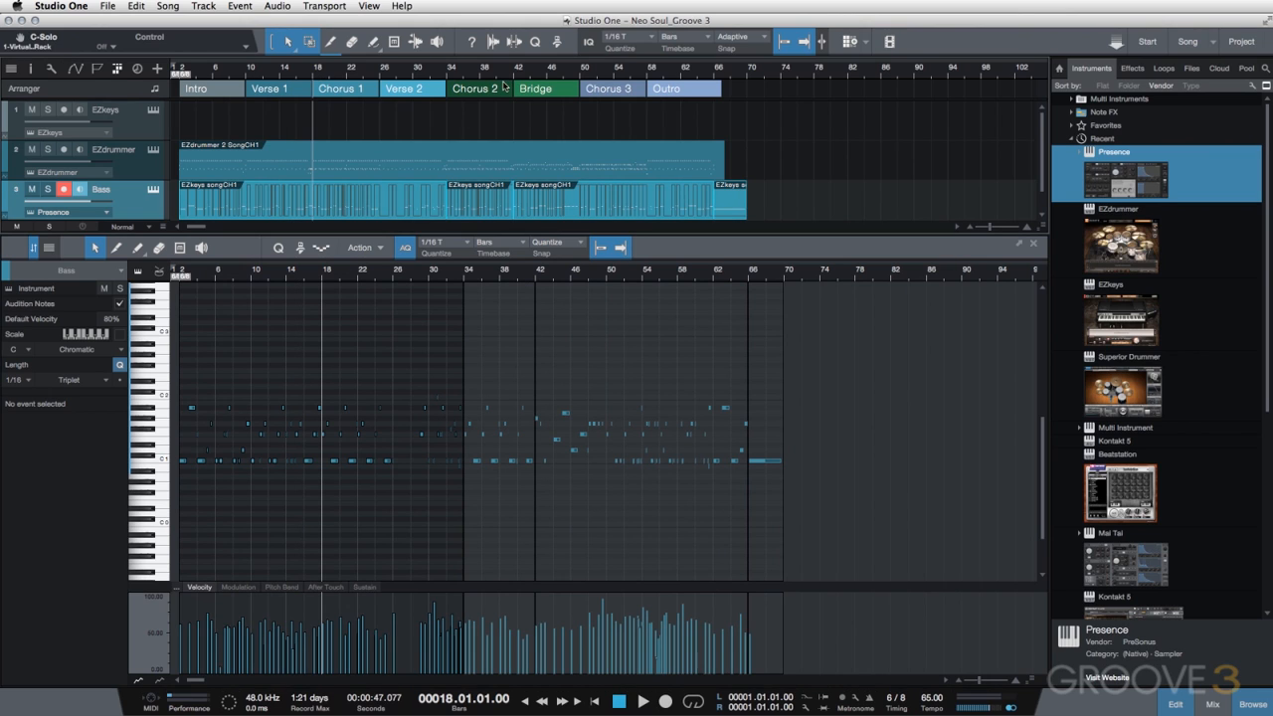
click(447, 76)
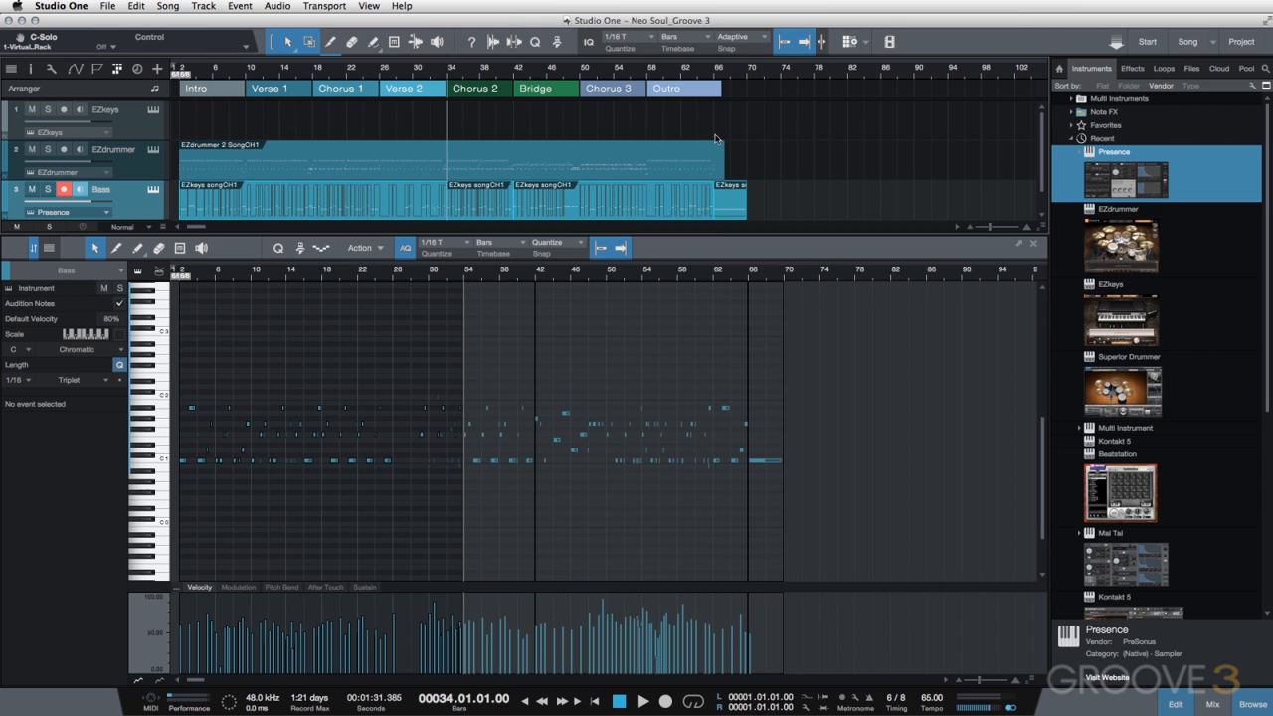
Step: Play the bass part from Chorus 2, skipping ahead to the starts of the Bridge, Chorus 3 and the Outro, and stop playback in the Outro
key(space)
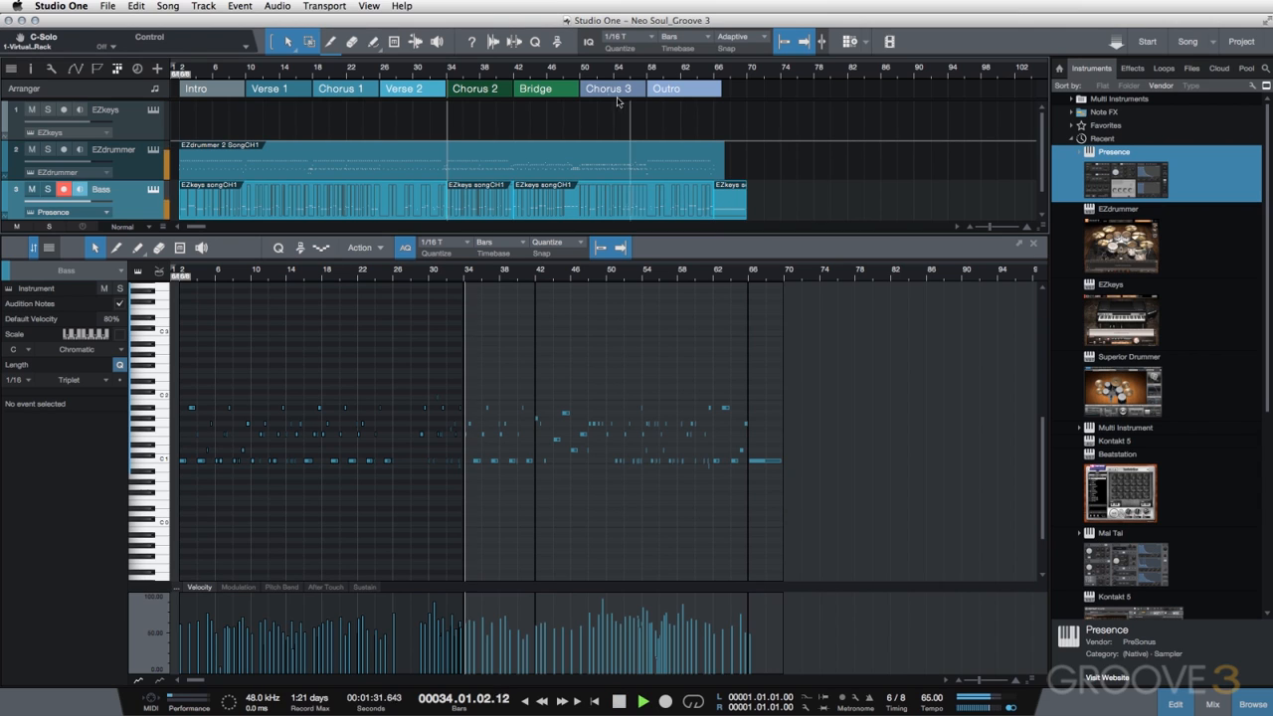
click(513, 76)
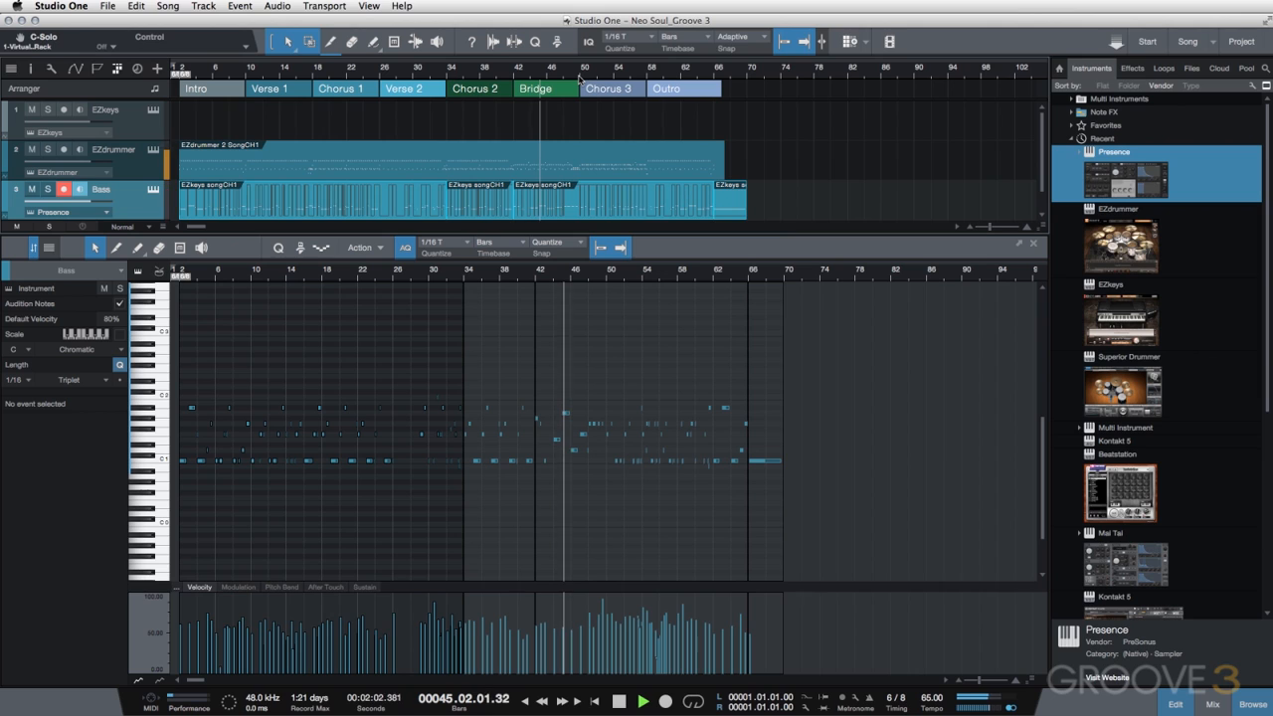
click(584, 76)
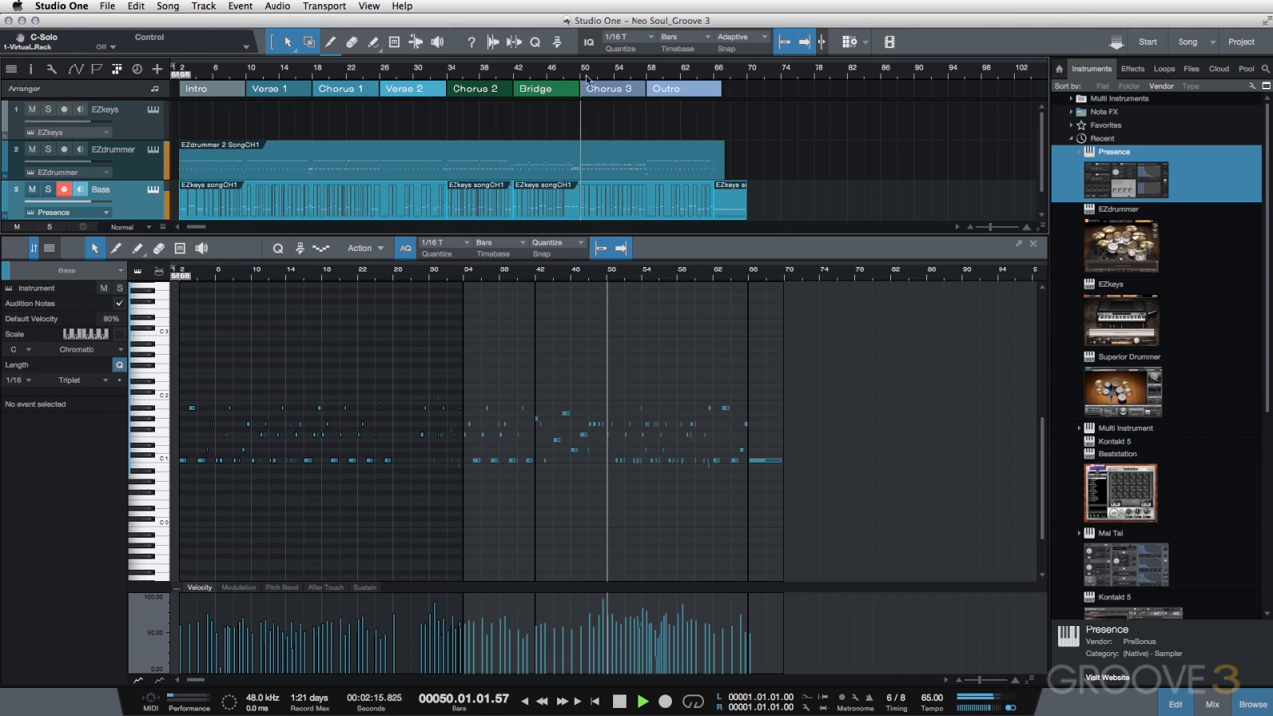
click(647, 77)
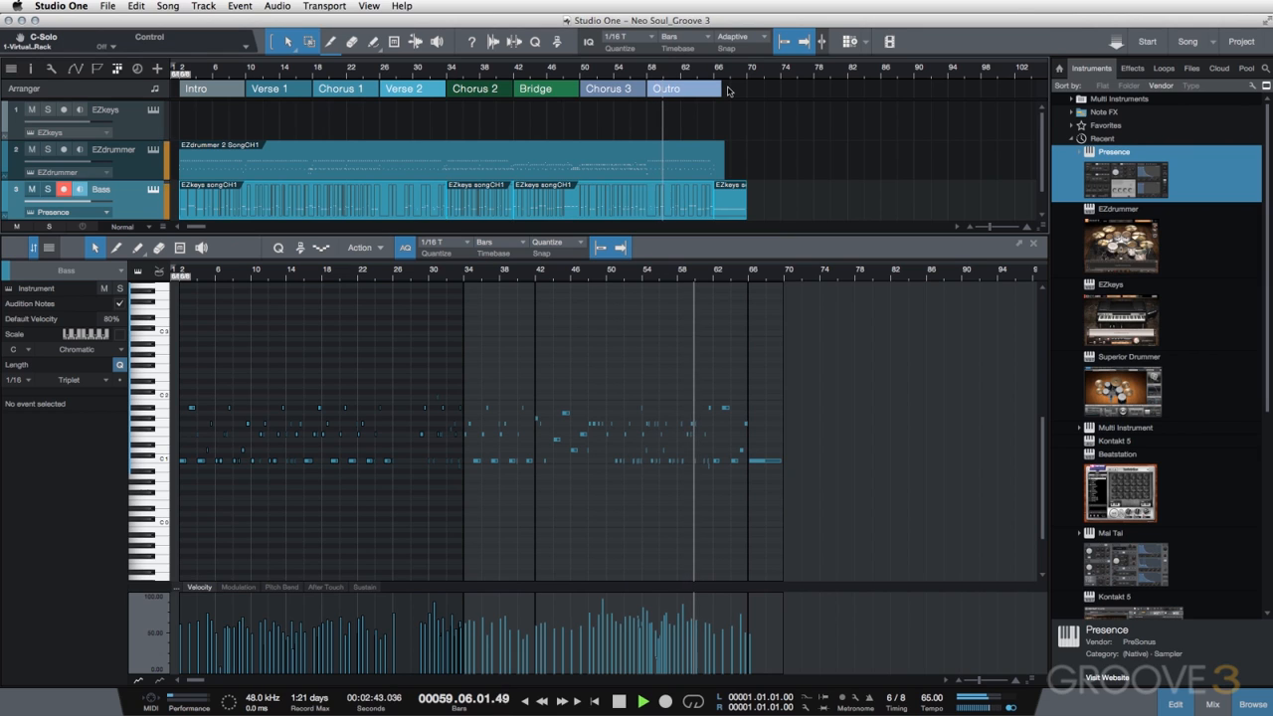
key(space)
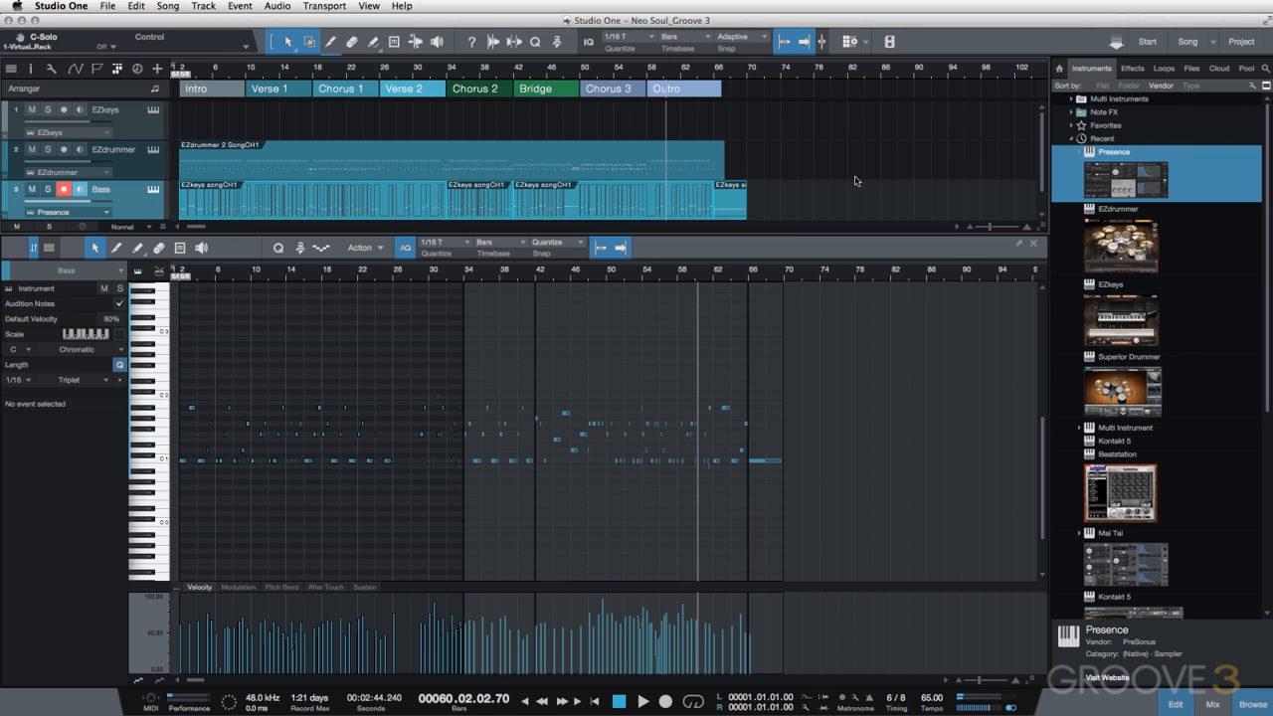
Step: Review the complete chord arrangement in the EZkeys instrument's song track, and close the instrument window and the note editor
key(F11)
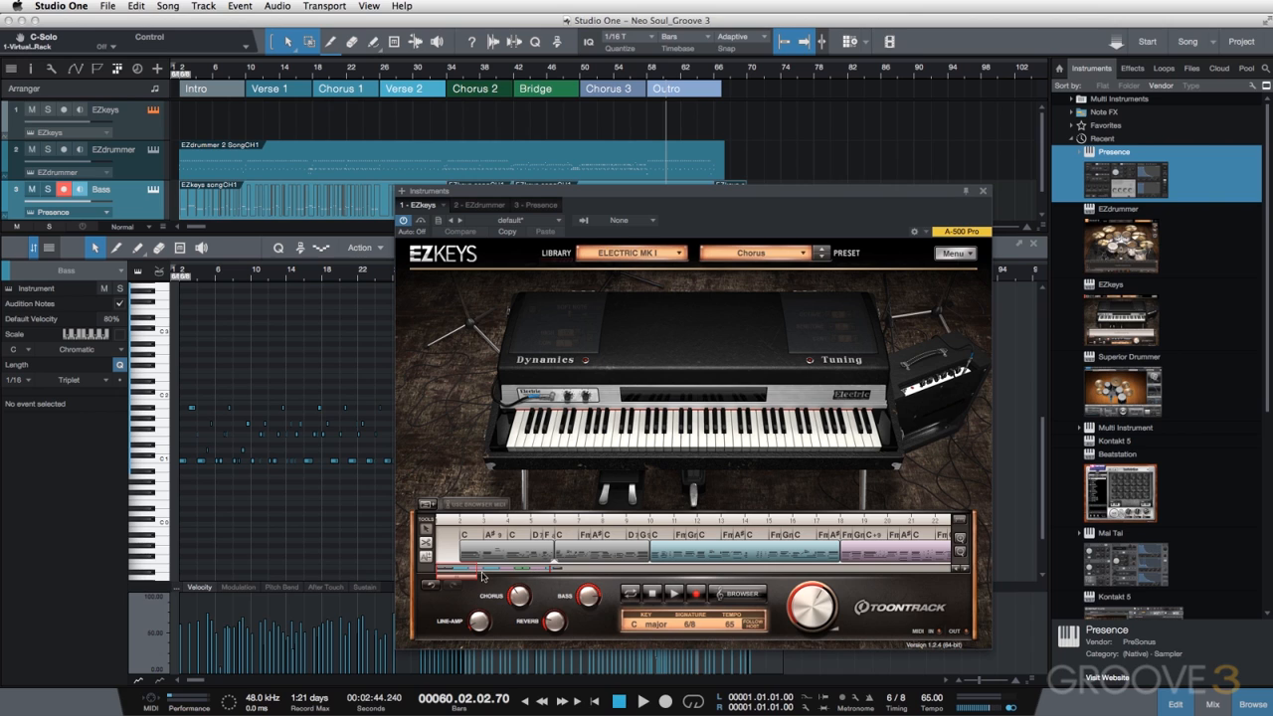
drag(478, 570, 573, 568)
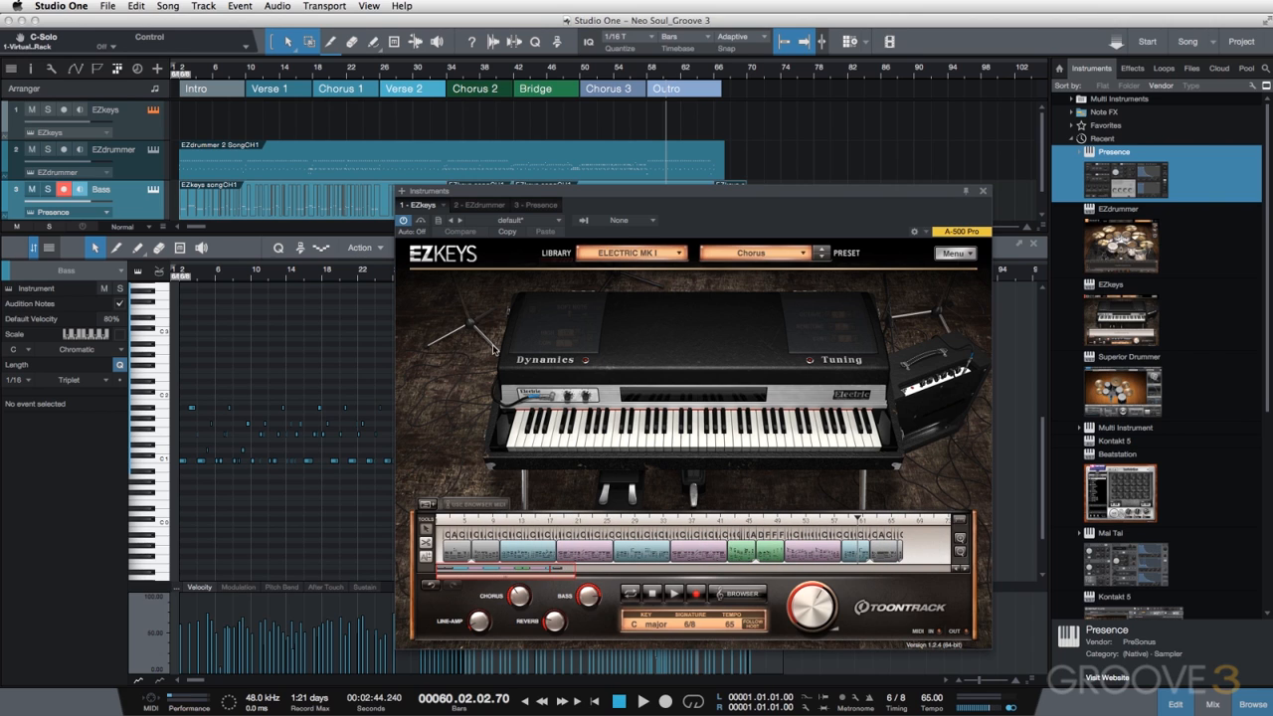
click(1174, 703)
click(983, 191)
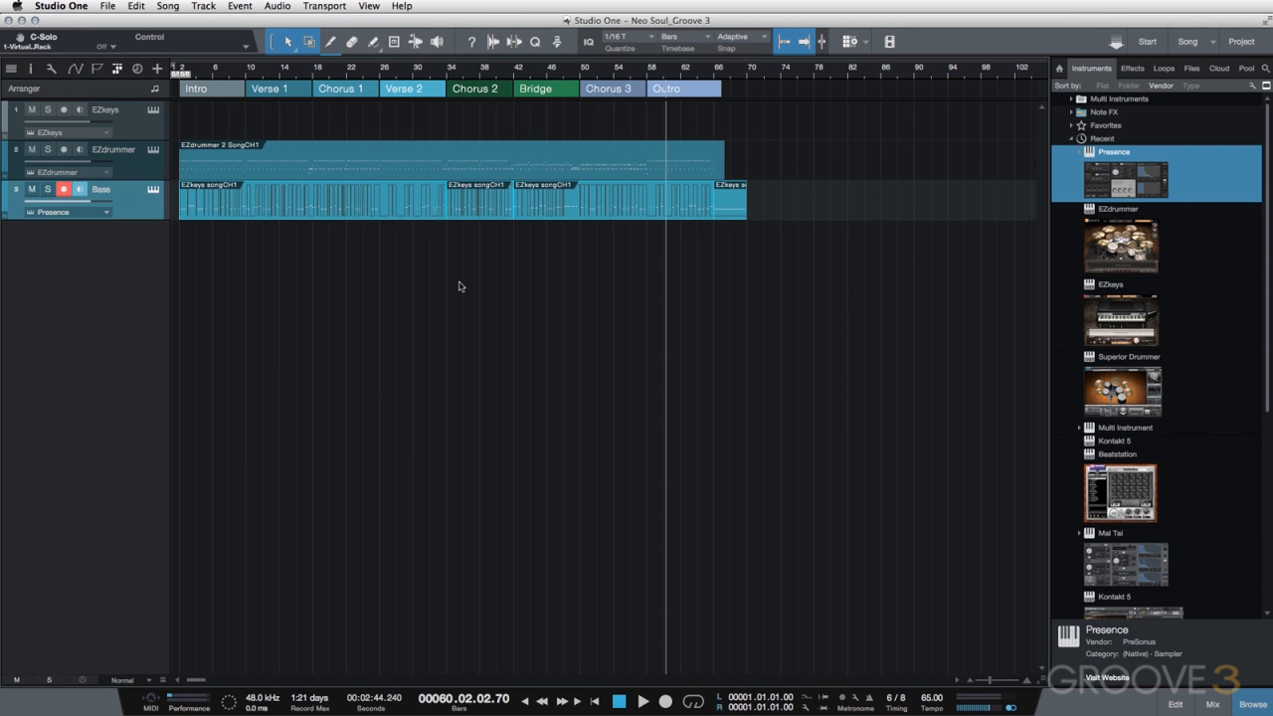
Step: Reopen the first bass event in the note editor and examine the bass line across the entire song
click(286, 216)
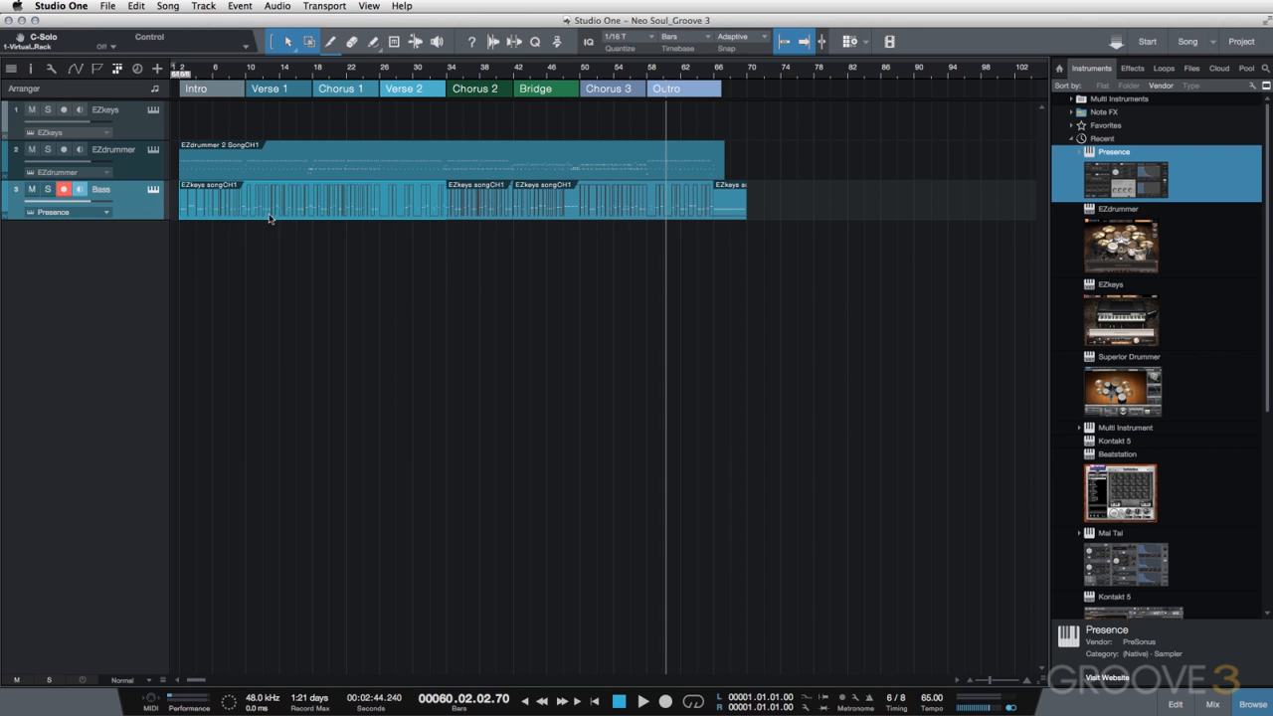
double_click(269, 217)
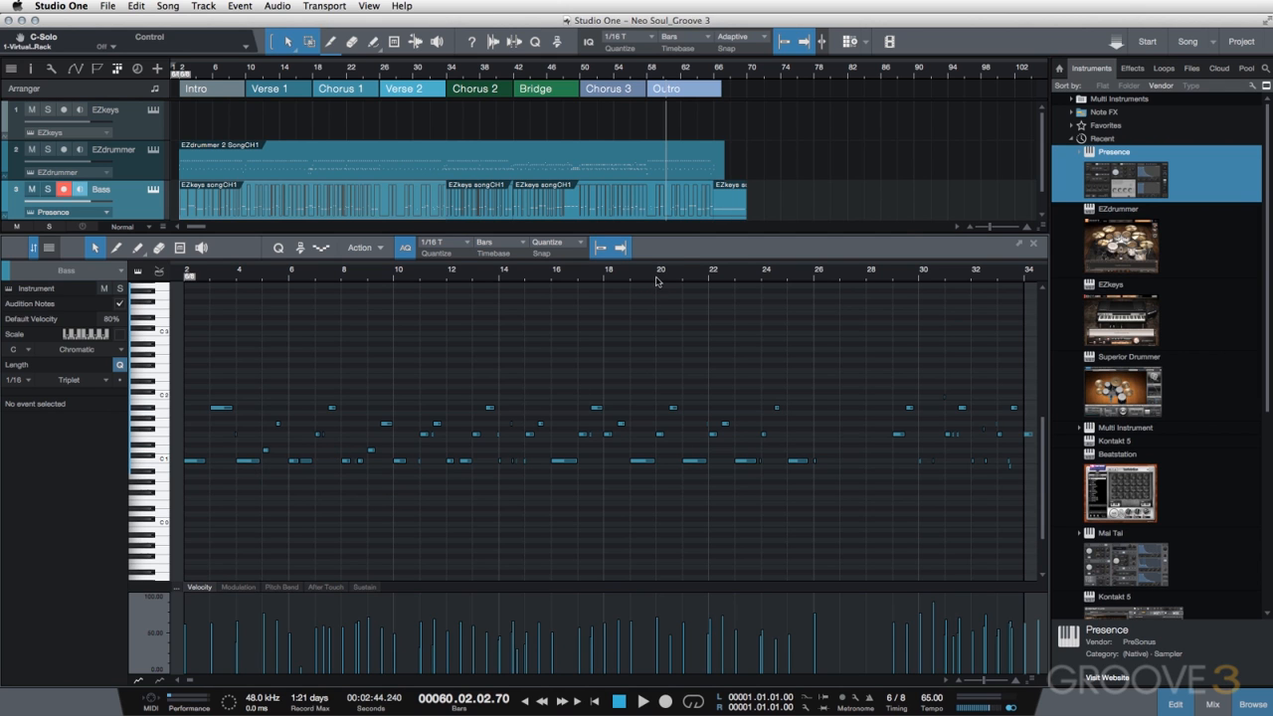
drag(656, 281, 662, 264)
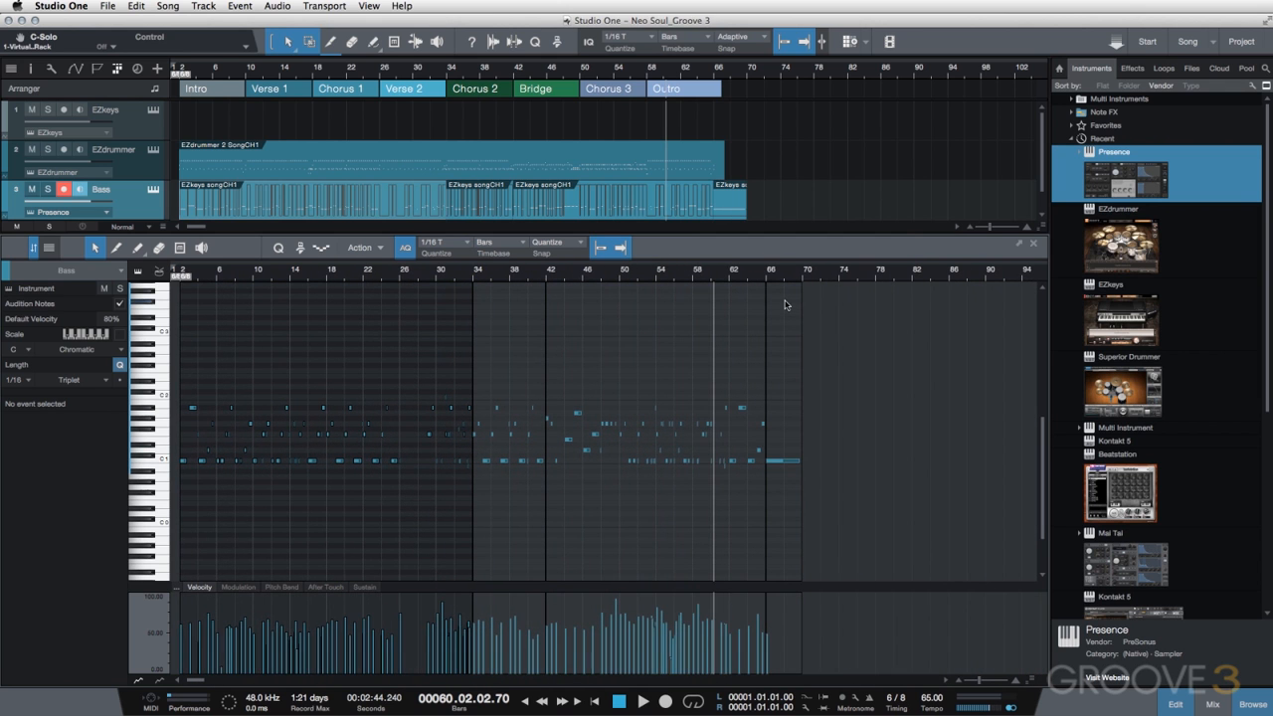